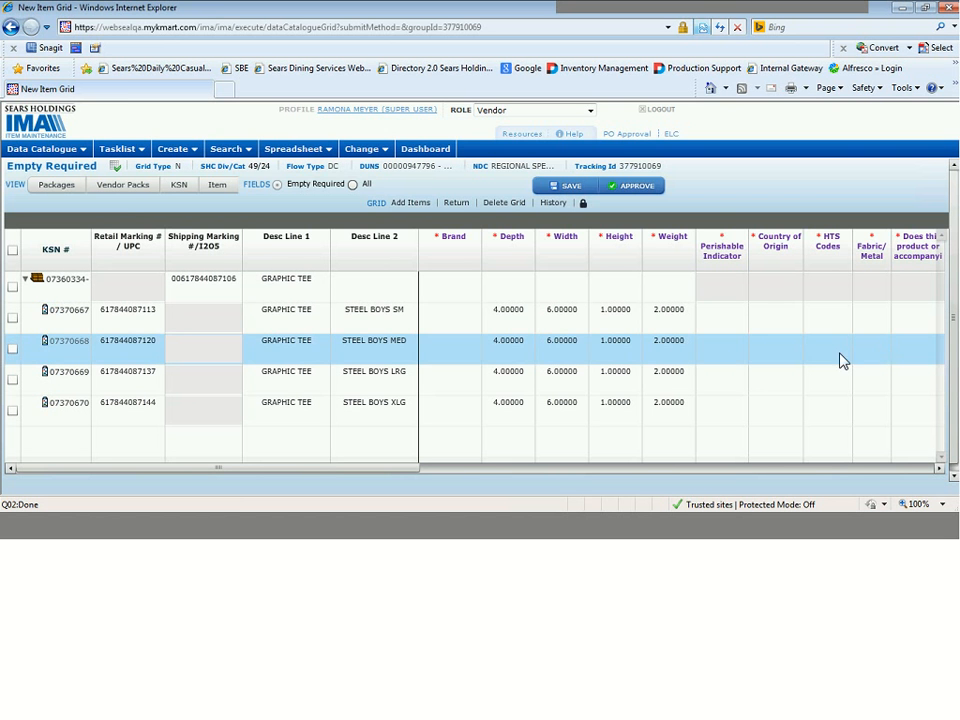
# Step: Show the grid's package data and set the member quantity of the STEEL BOYS SM row to 2
pyautogui.click(66, 189)
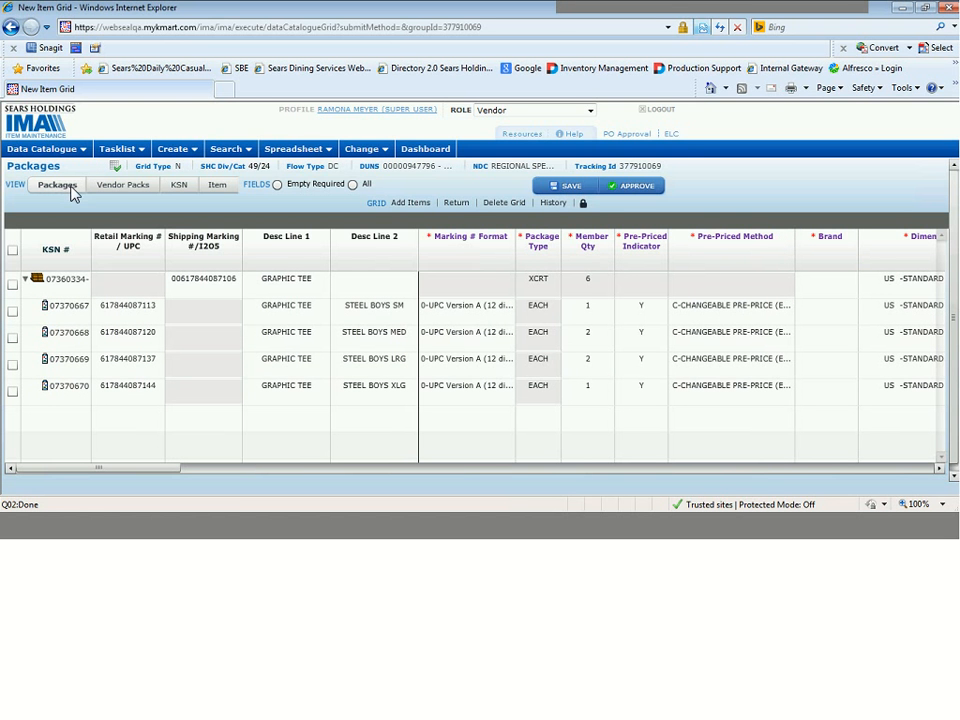
pyautogui.click(600, 285)
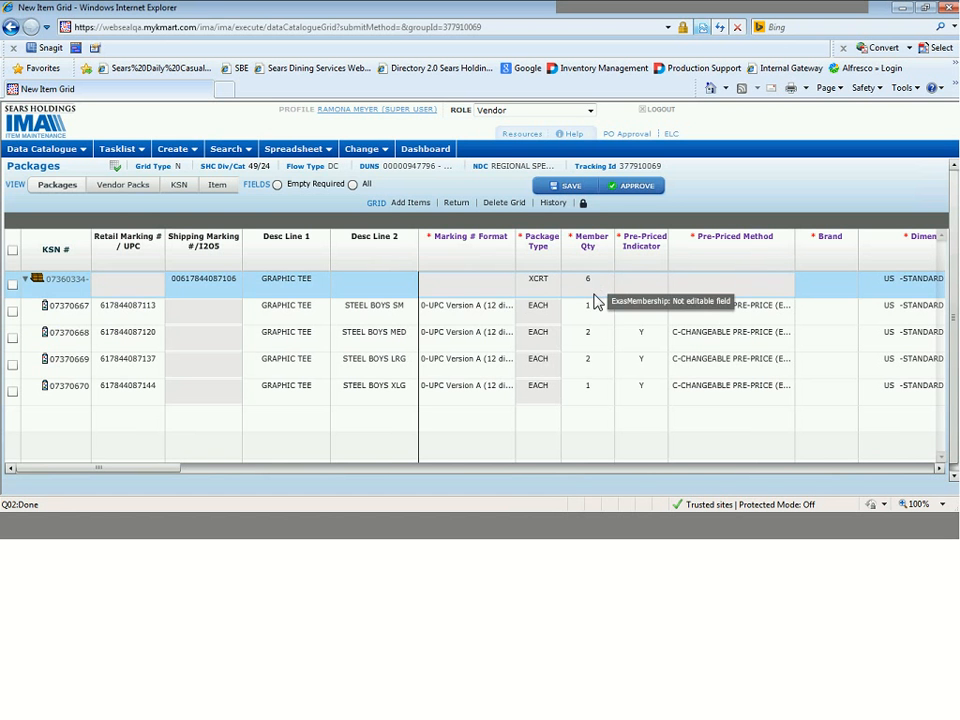
pyautogui.click(592, 308)
pyautogui.click(598, 338)
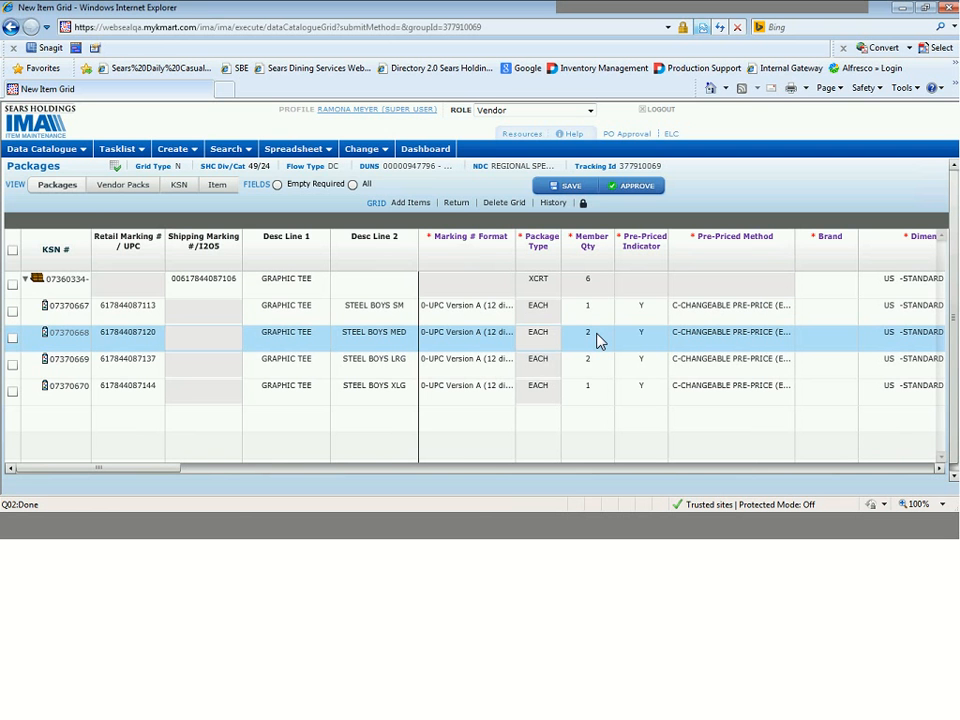
pyautogui.click(600, 314)
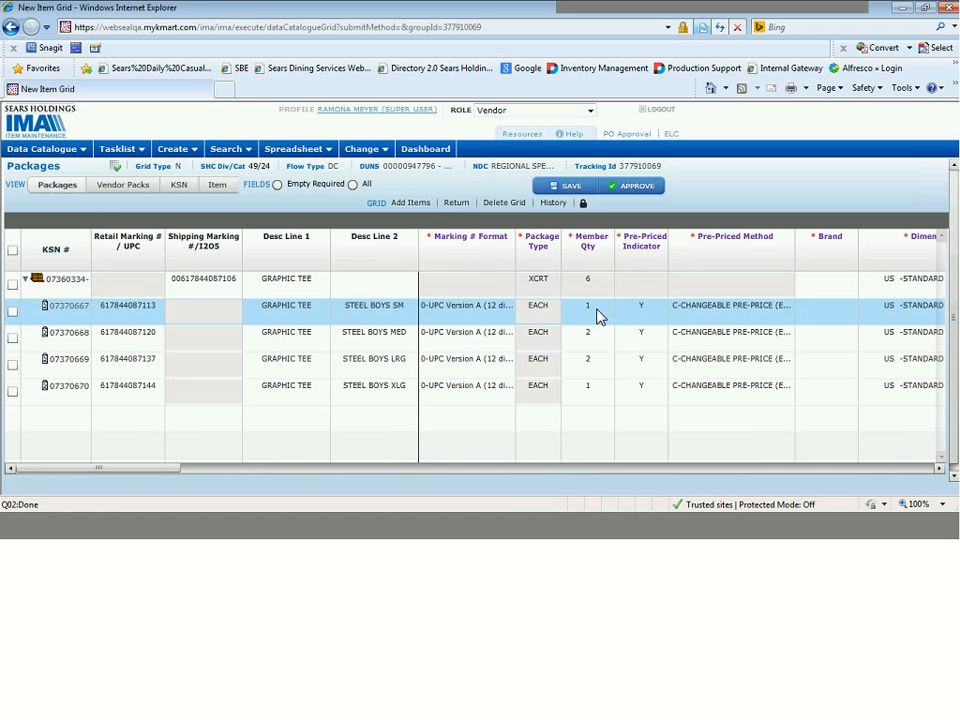
pyautogui.click(597, 311)
pyautogui.write('2')
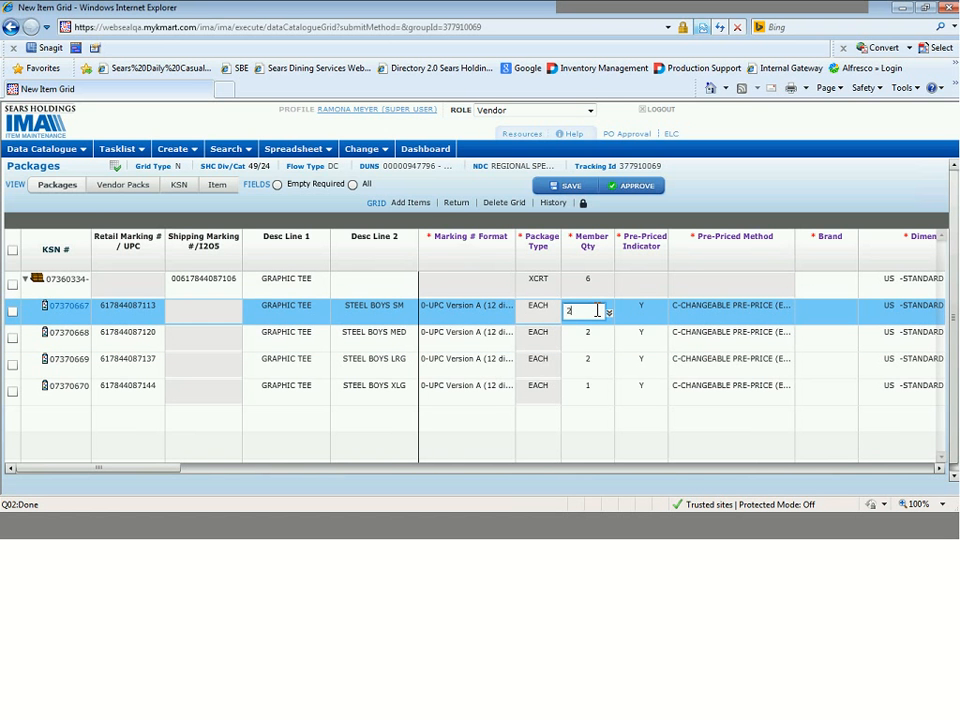
pyautogui.press('Tab')
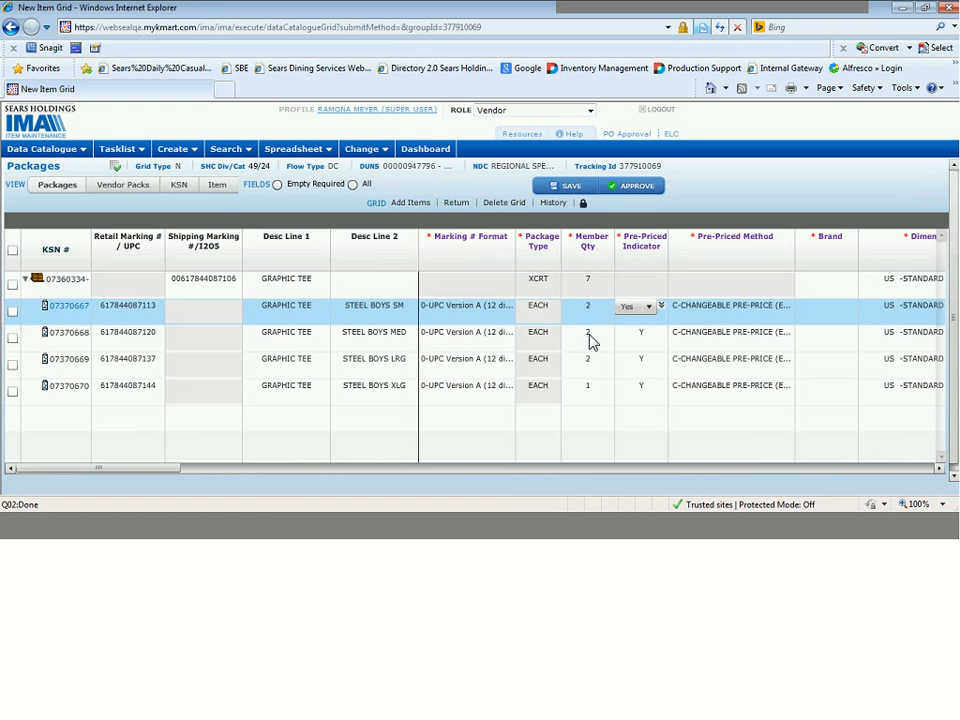
# Step: Set the member quantity to 4 for STEEL BOYS MED and LRG and 2 for XLG, and display the empty required fields
pyautogui.click(591, 336)
pyautogui.write('4')
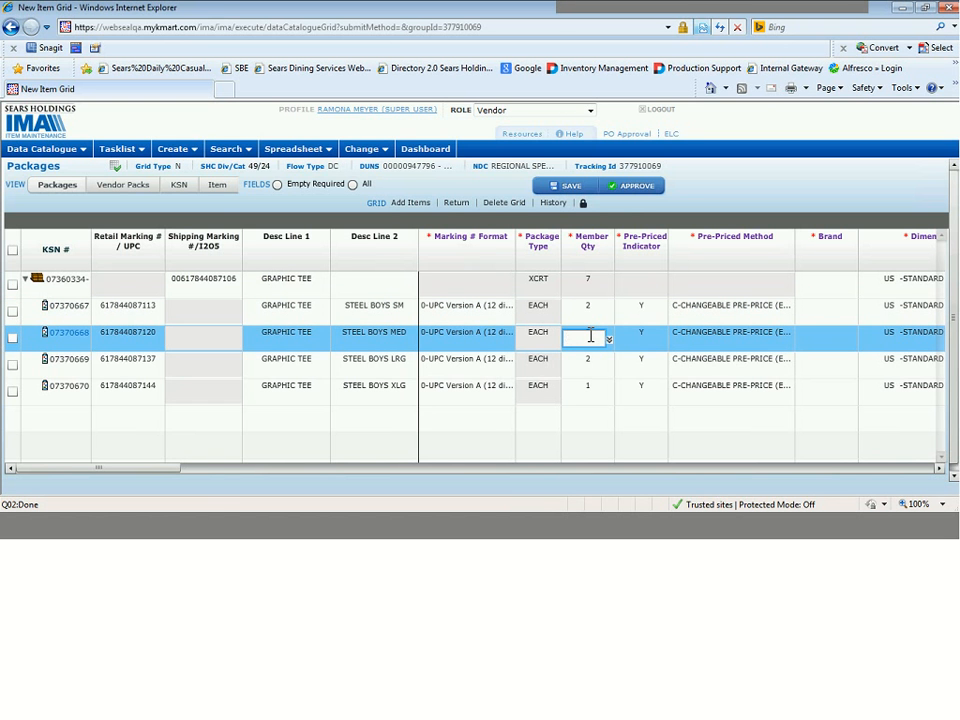
pyautogui.click(596, 364)
pyautogui.click(597, 363)
pyautogui.press('BackSpace')
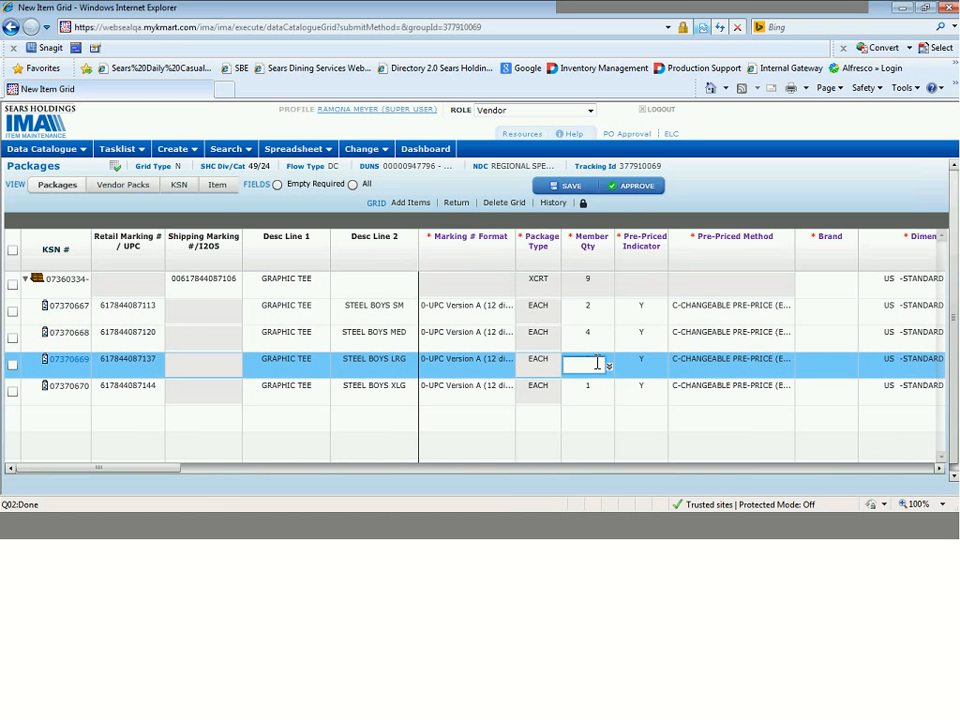
pyautogui.write('4')
pyautogui.click(593, 390)
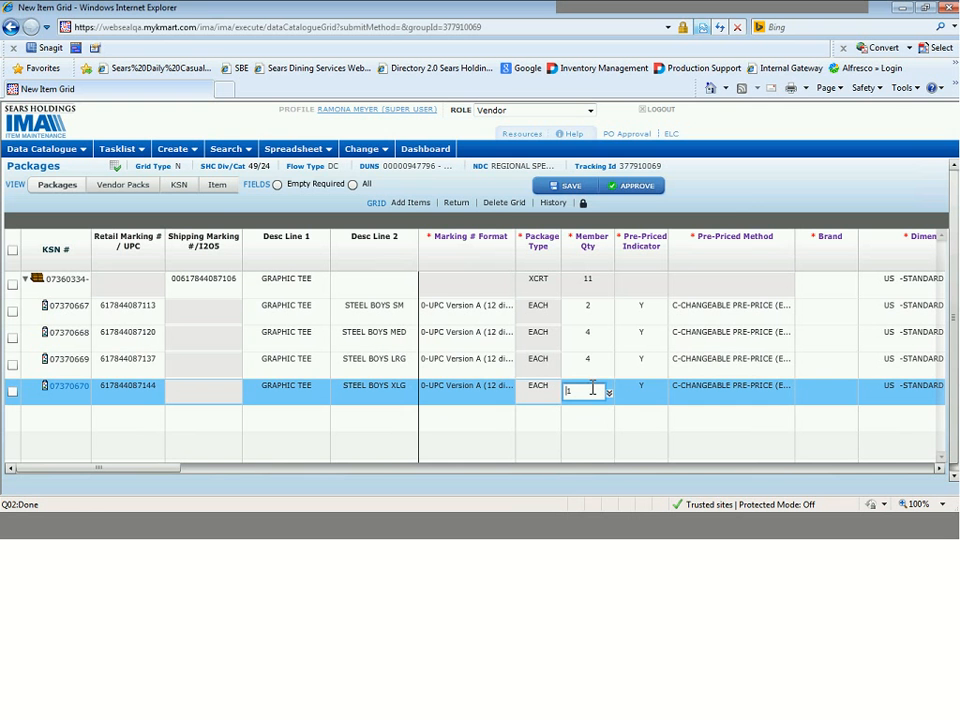
pyautogui.write('2')
pyautogui.click(743, 203)
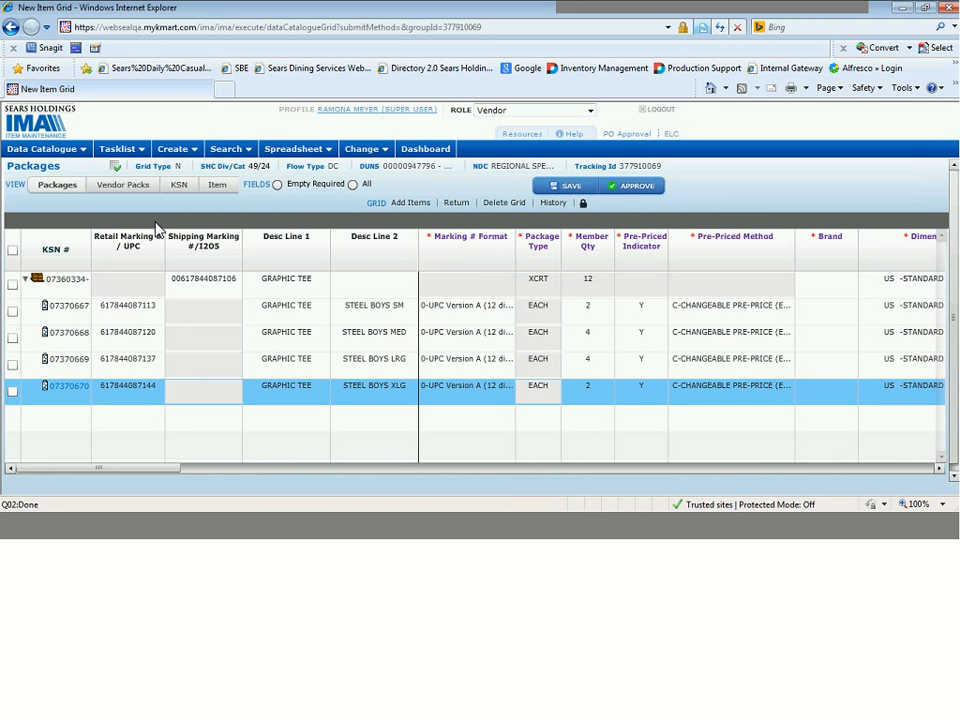
pyautogui.click(313, 186)
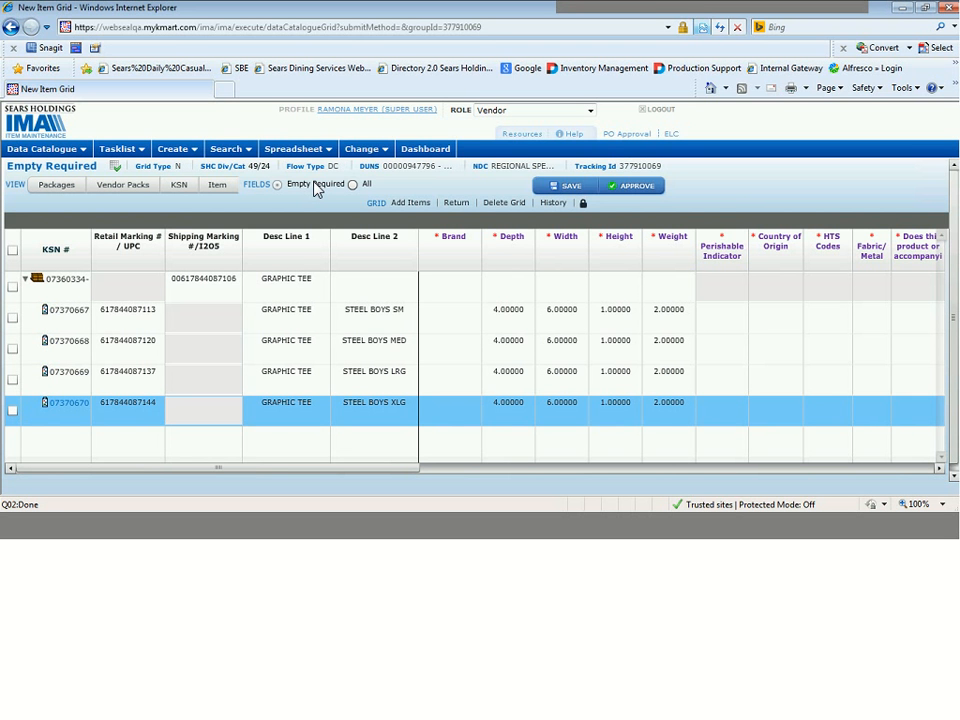
# Step: Copy KSN 2295694 from the Excel demo sheet and look it up in the item maintenance site's quick search
pyautogui.click(230, 156)
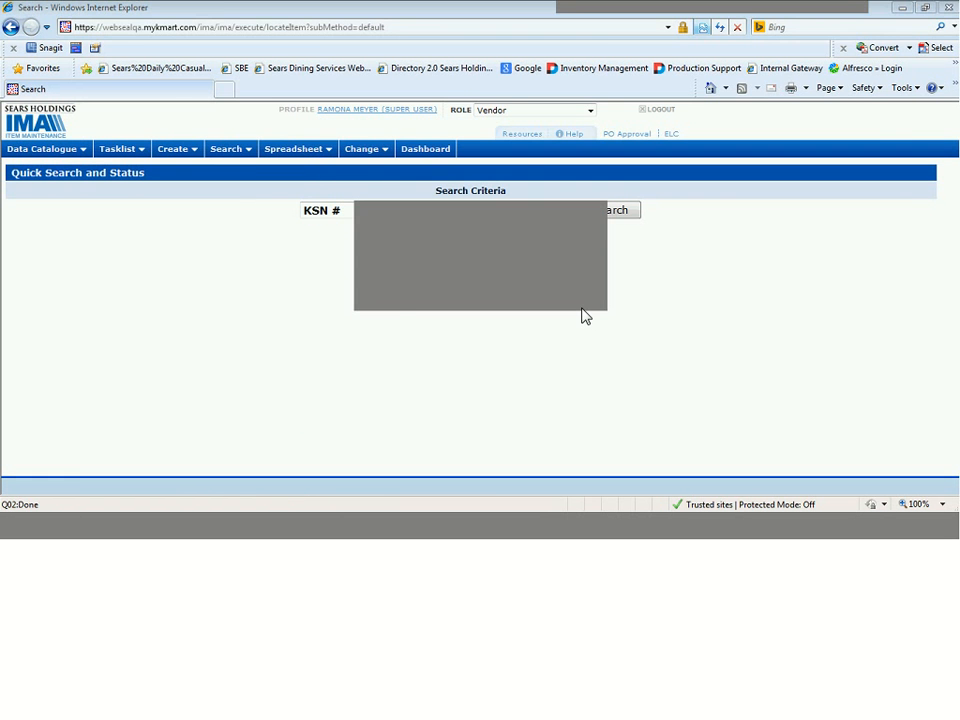
pyautogui.hotkey('alt', 'Tab')
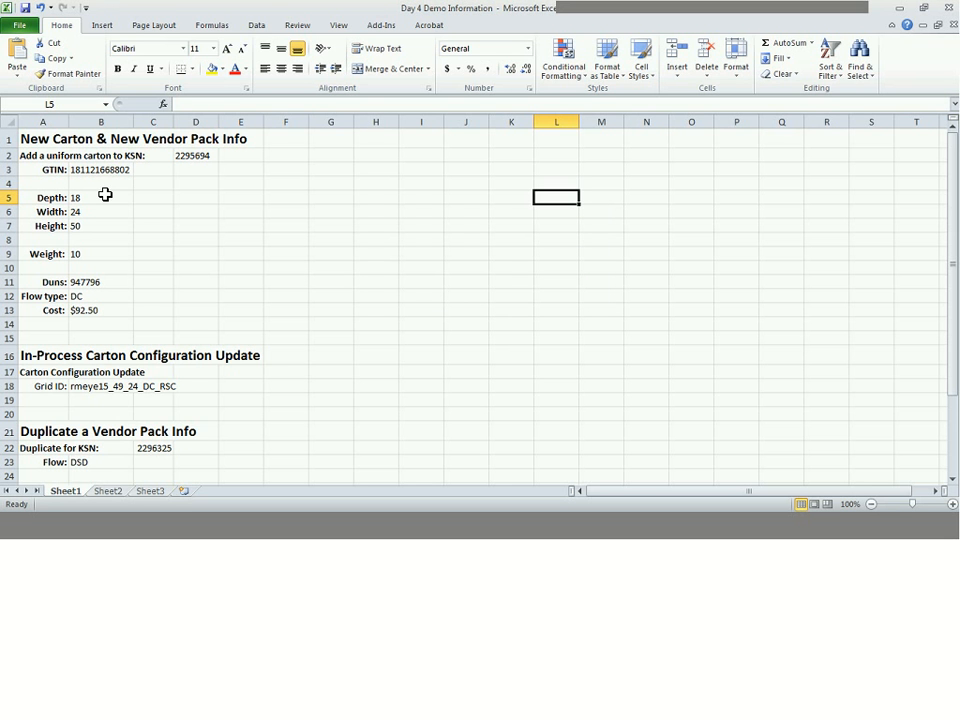
pyautogui.click(205, 156)
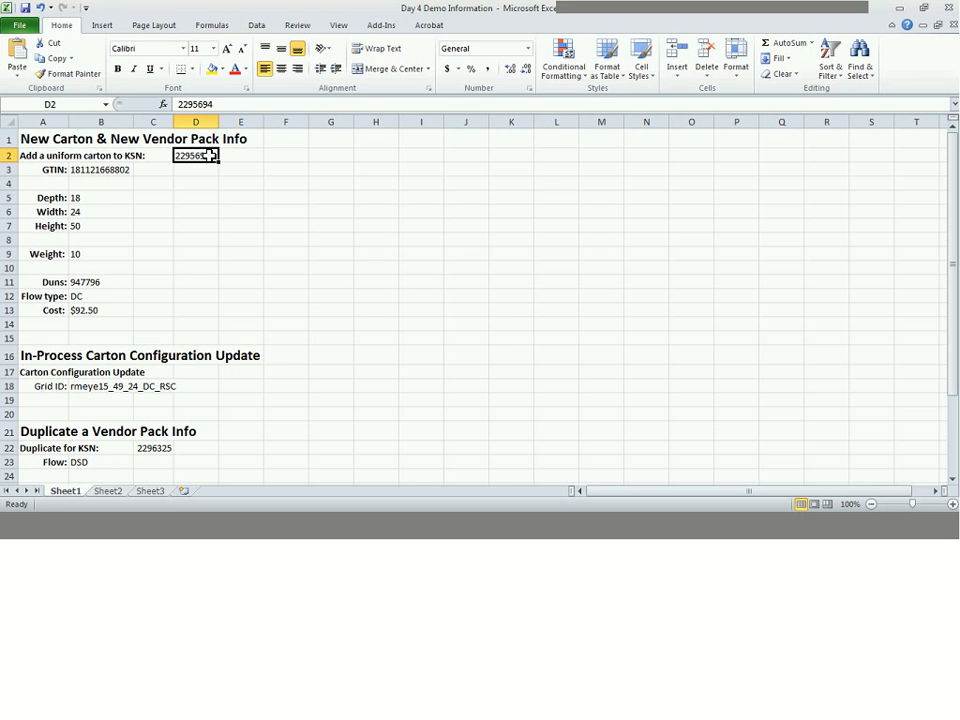
pyautogui.hotkey('ctrl', 'c')
pyautogui.hotkey('alt', 'Tab')
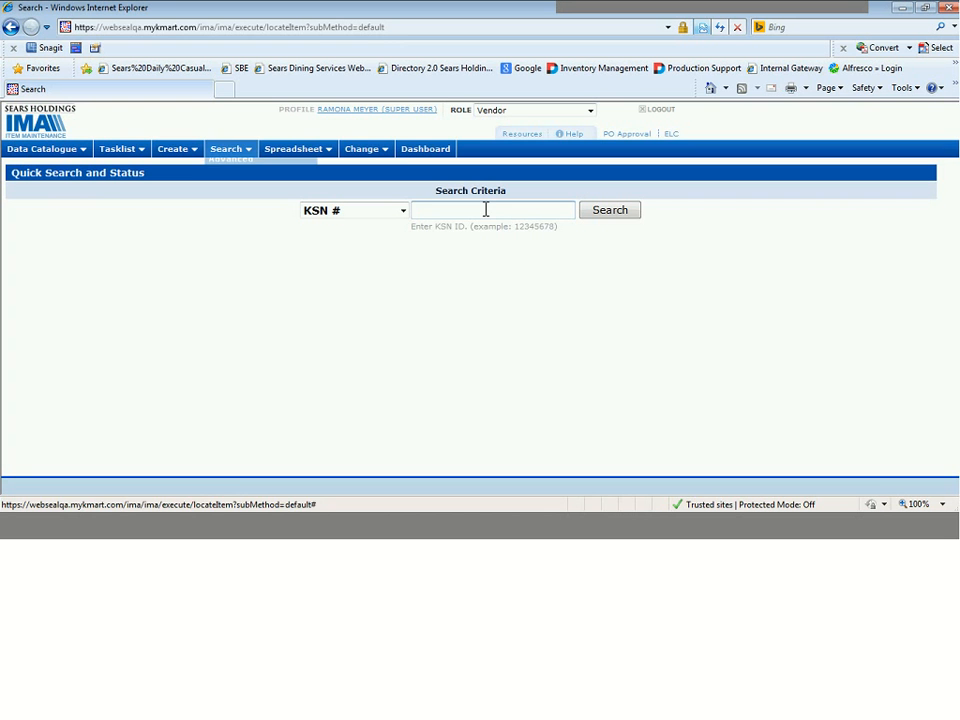
pyautogui.click(487, 210)
pyautogui.hotkey('ctrl', 'v')
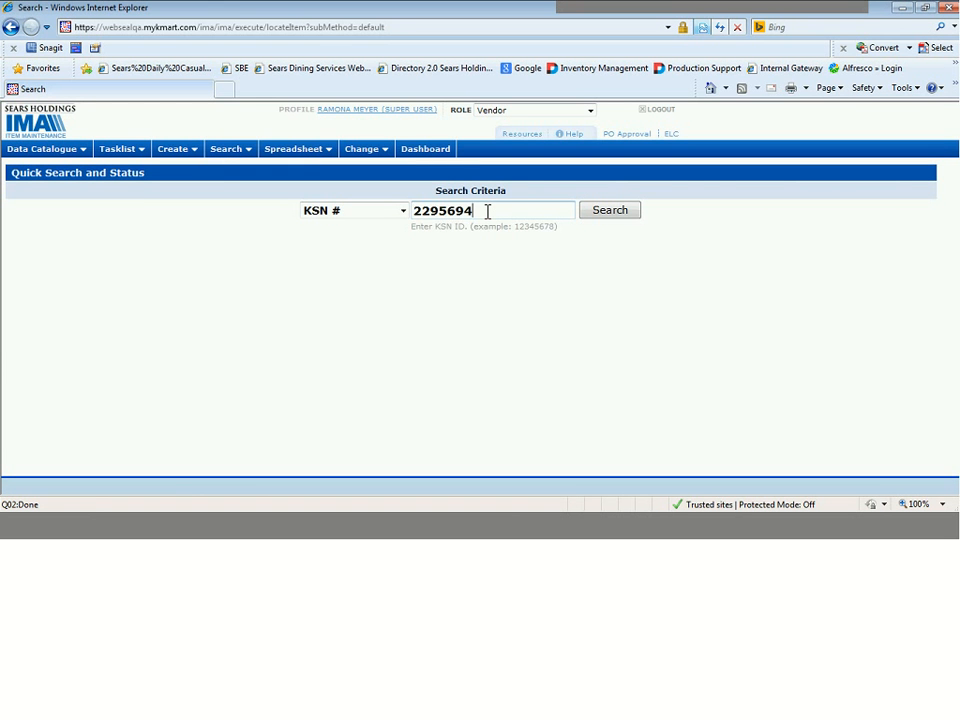
pyautogui.press('Return')
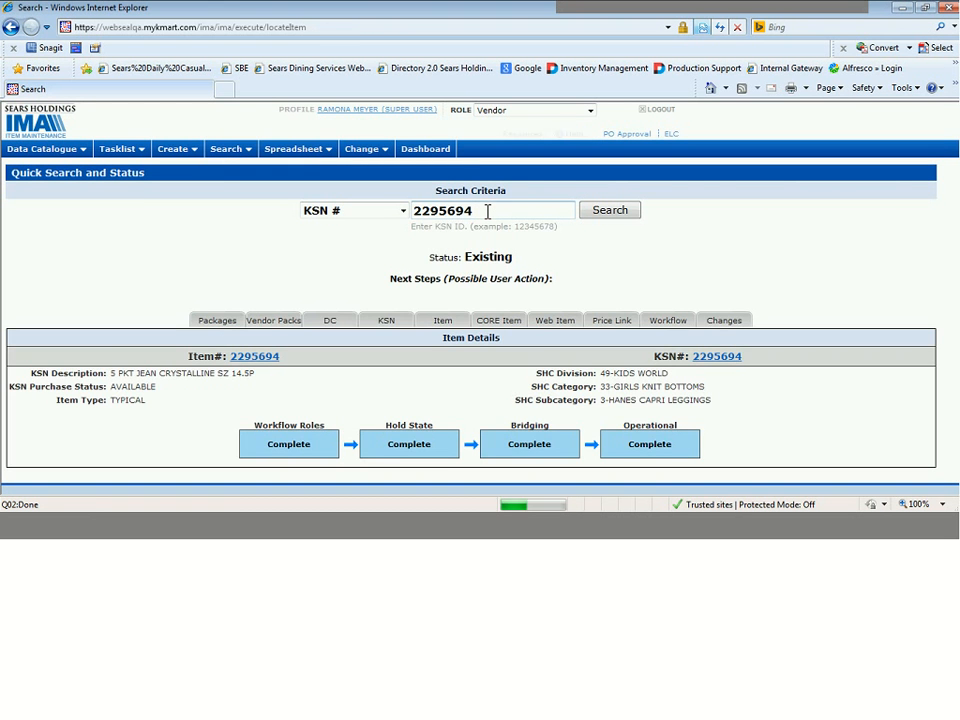
pyautogui.click(218, 322)
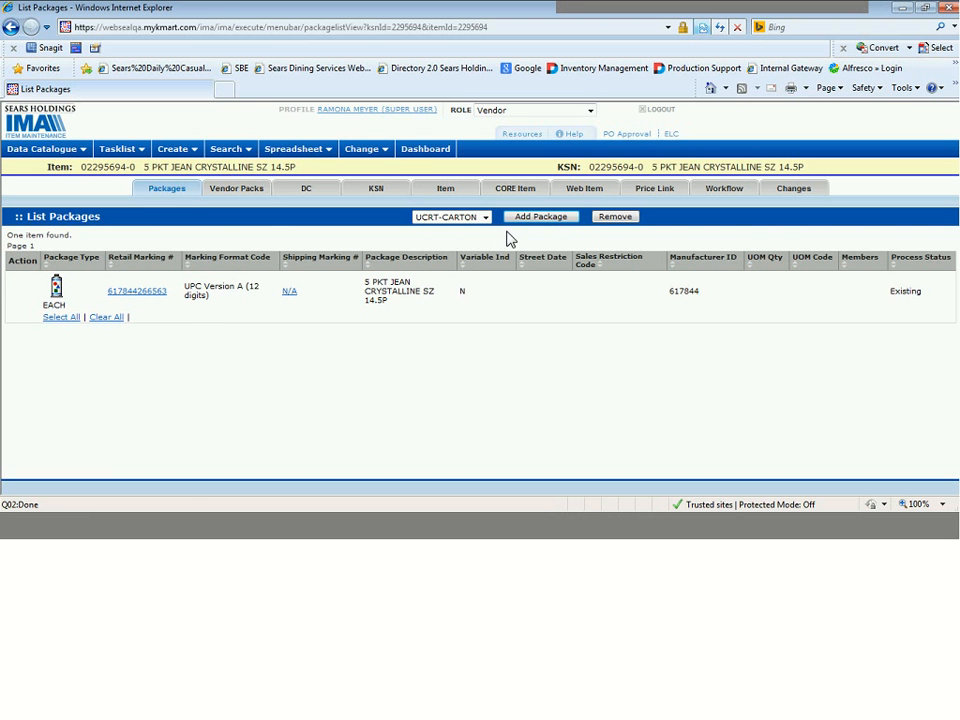
pyautogui.click(558, 228)
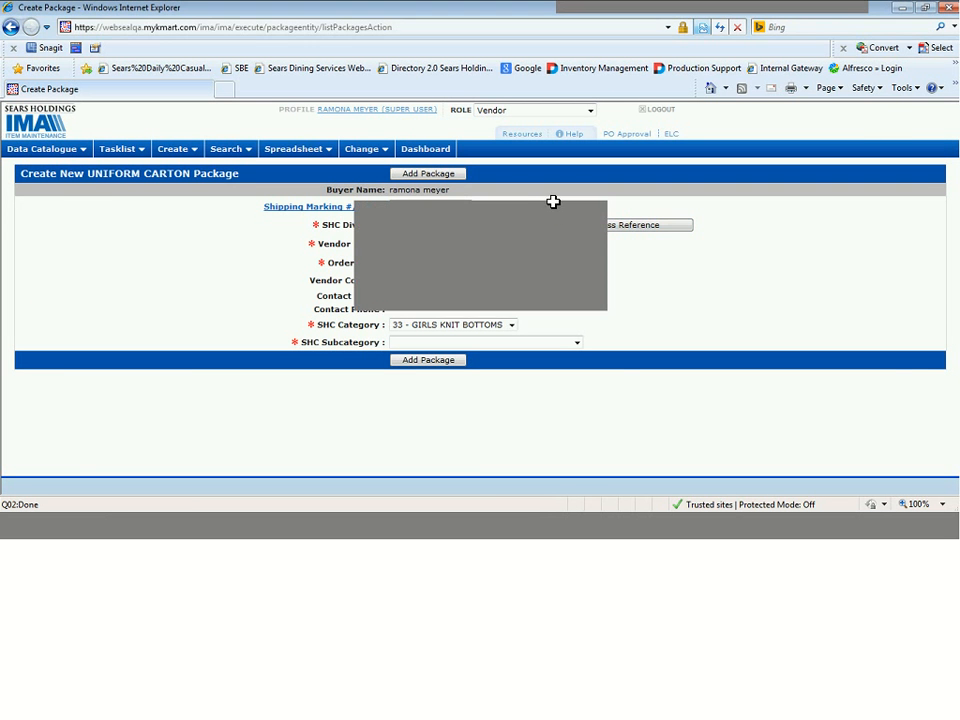
pyautogui.hotkey('alt', 'Tab')
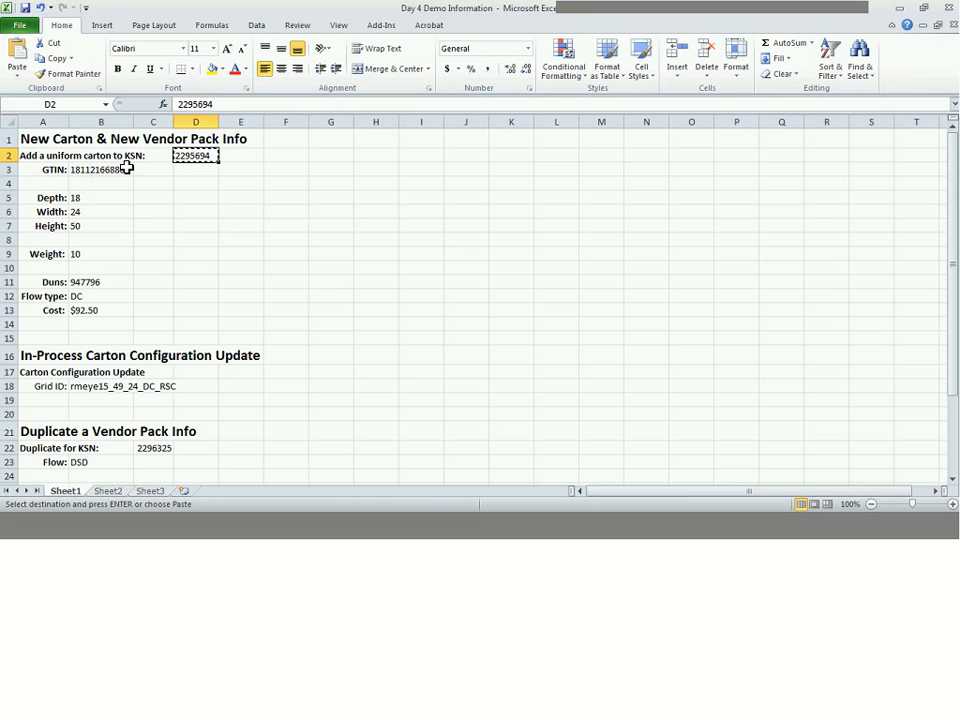
pyautogui.click(128, 169)
pyautogui.hotkey('ctrl', 'c')
pyautogui.hotkey('alt', 'Tab')
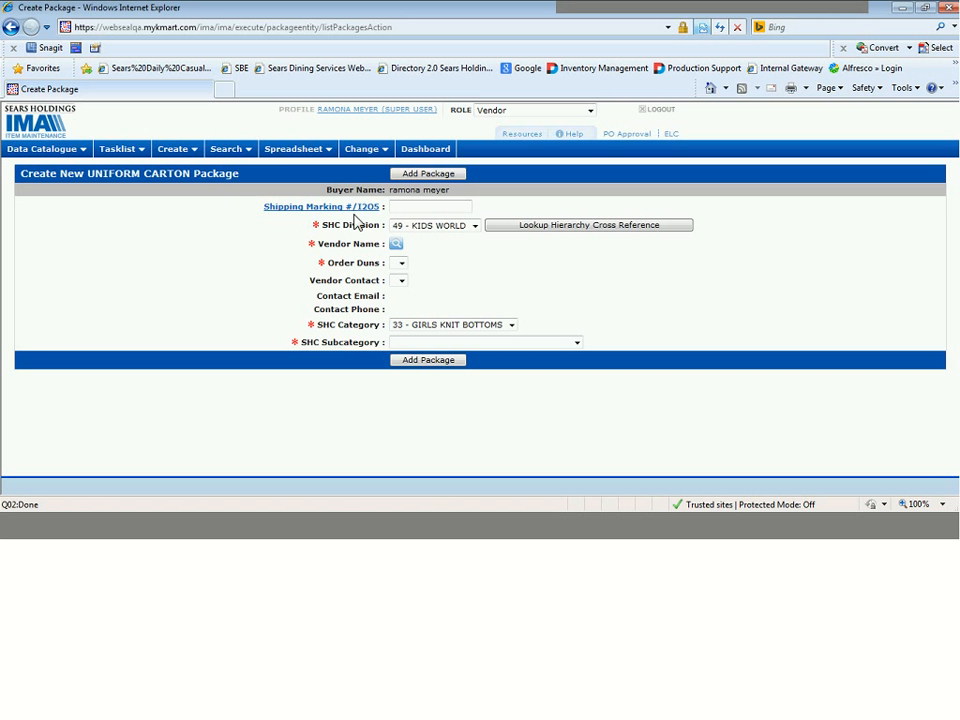
pyautogui.click(408, 204)
pyautogui.hotkey('ctrl', 'v')
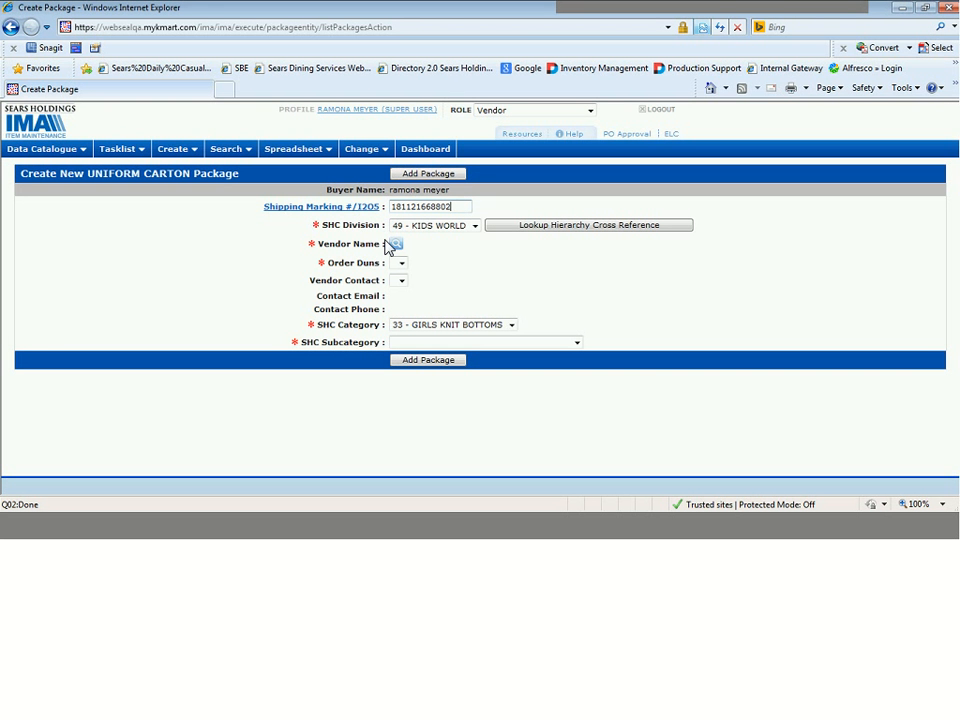
# Step: Look up Order Duns 947796 from the Excel sheet and assign the ORD - HADDAD APPAREL GROUP LTD JIT (Kmart) entry as vendor
pyautogui.click(396, 245)
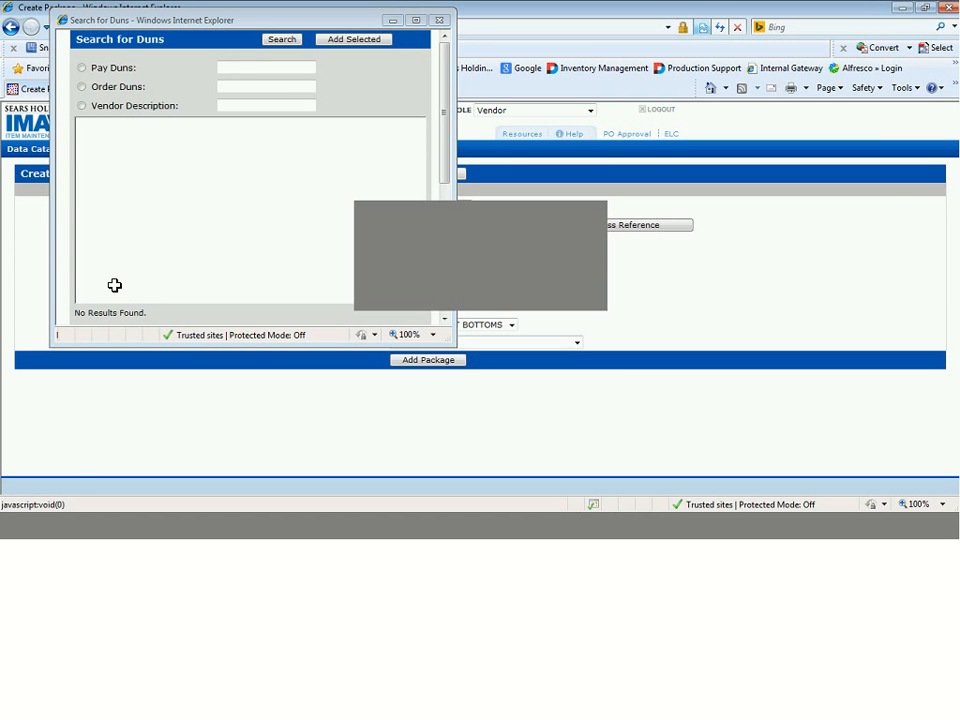
pyautogui.hotkey('alt', 'Tab')
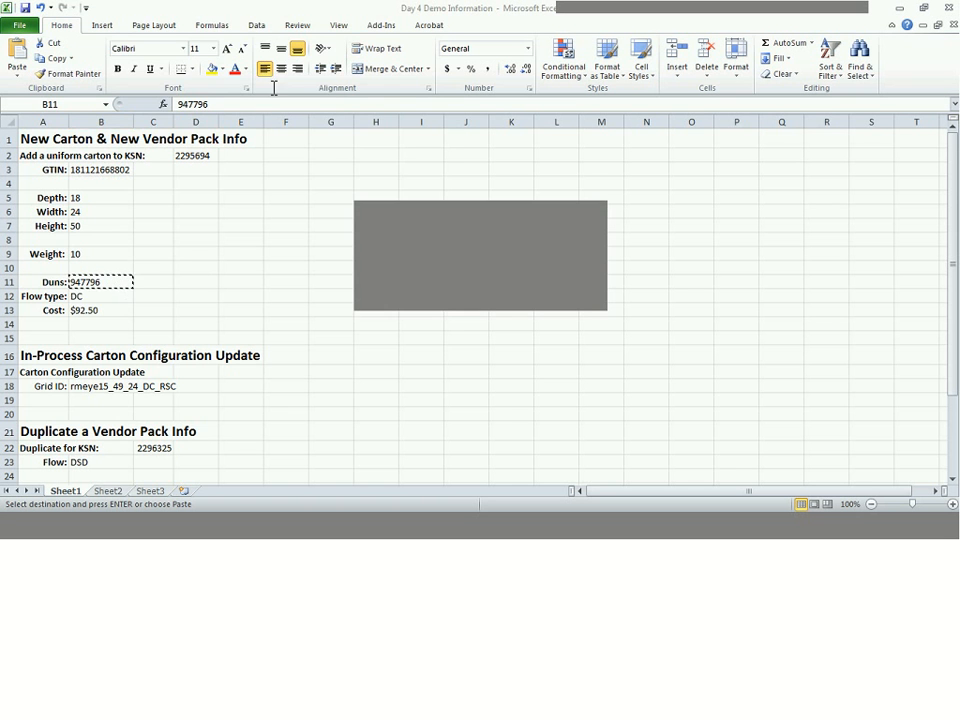
pyautogui.hotkey('alt', 'Tab')
pyautogui.hotkey('ctrl', 'v')
pyautogui.click(283, 43)
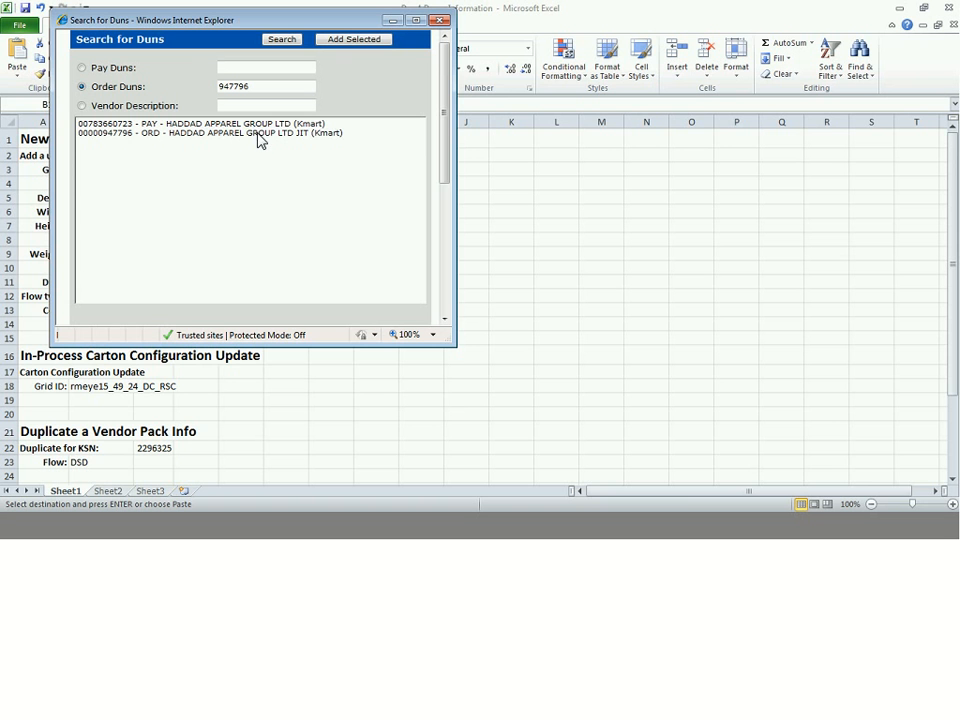
pyautogui.click(258, 133)
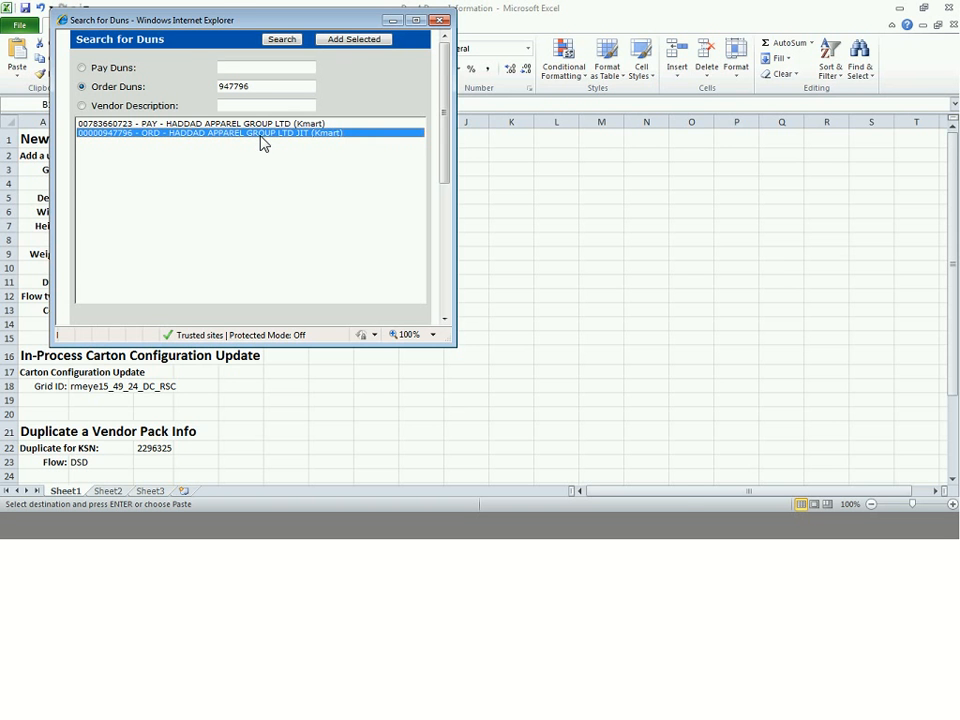
pyautogui.click(354, 40)
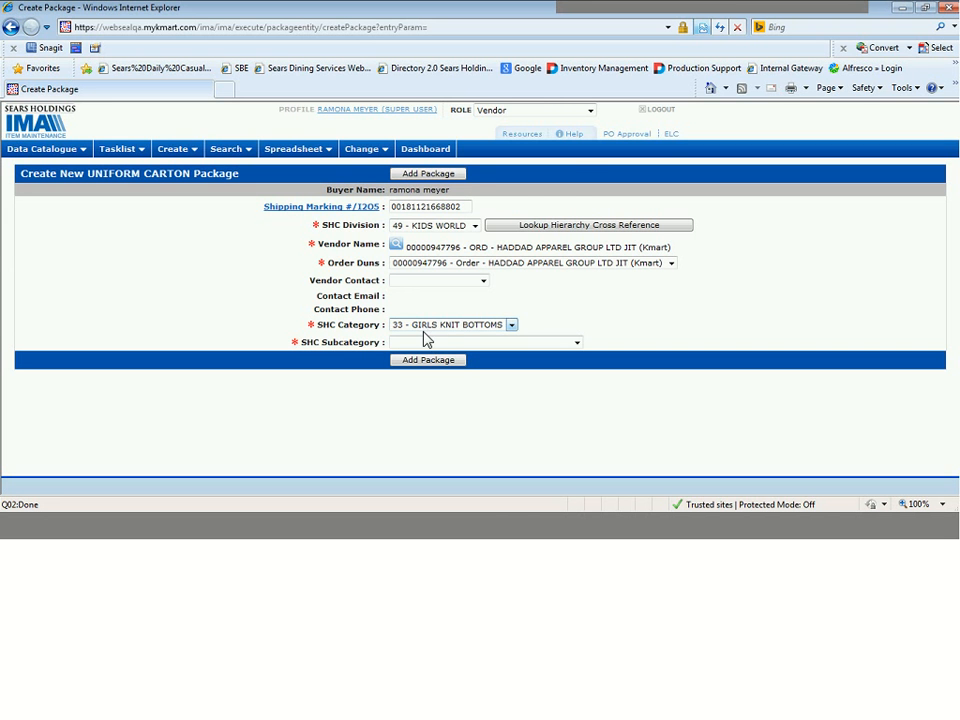
# Step: Set the SHC subcategory to 19 - PIPER FAVS 8.99 SKIRTS and add the uniform carton package
pyautogui.click(431, 344)
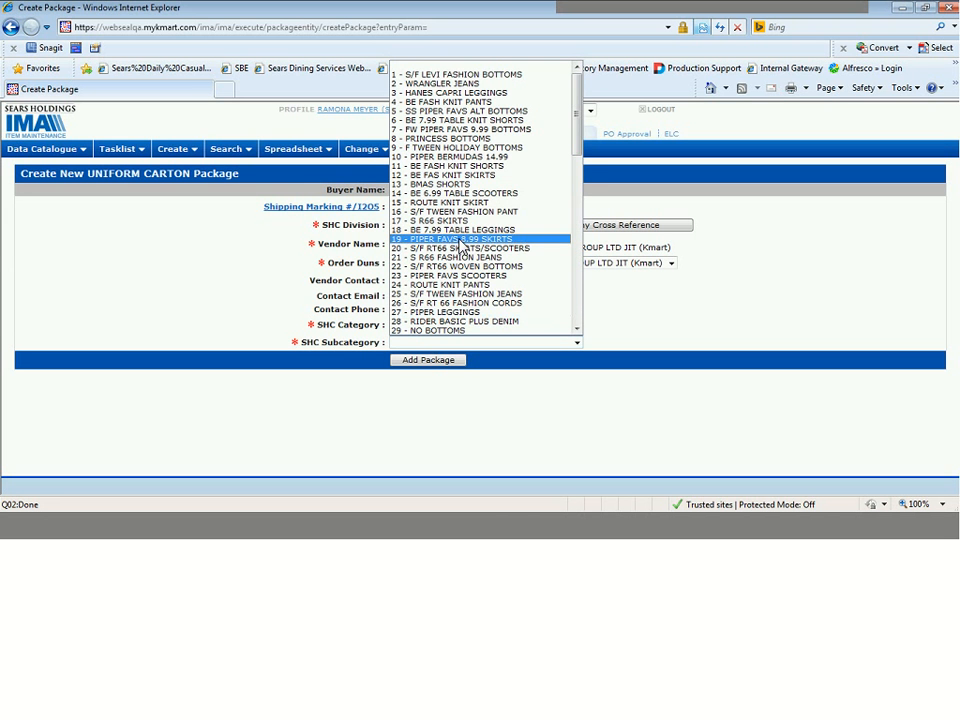
pyautogui.click(461, 244)
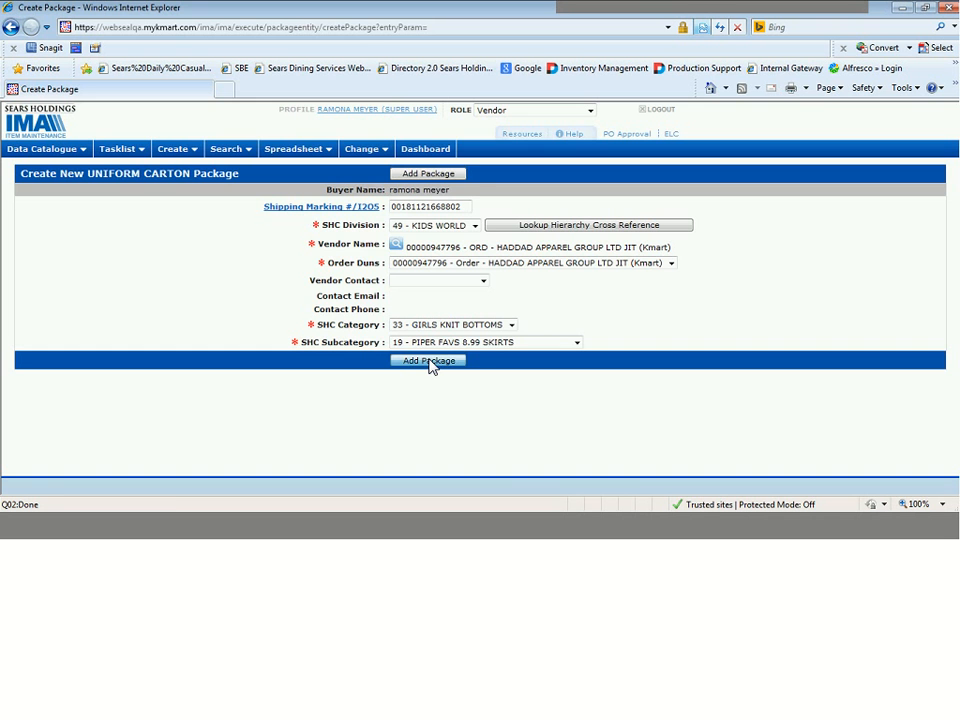
pyautogui.click(429, 361)
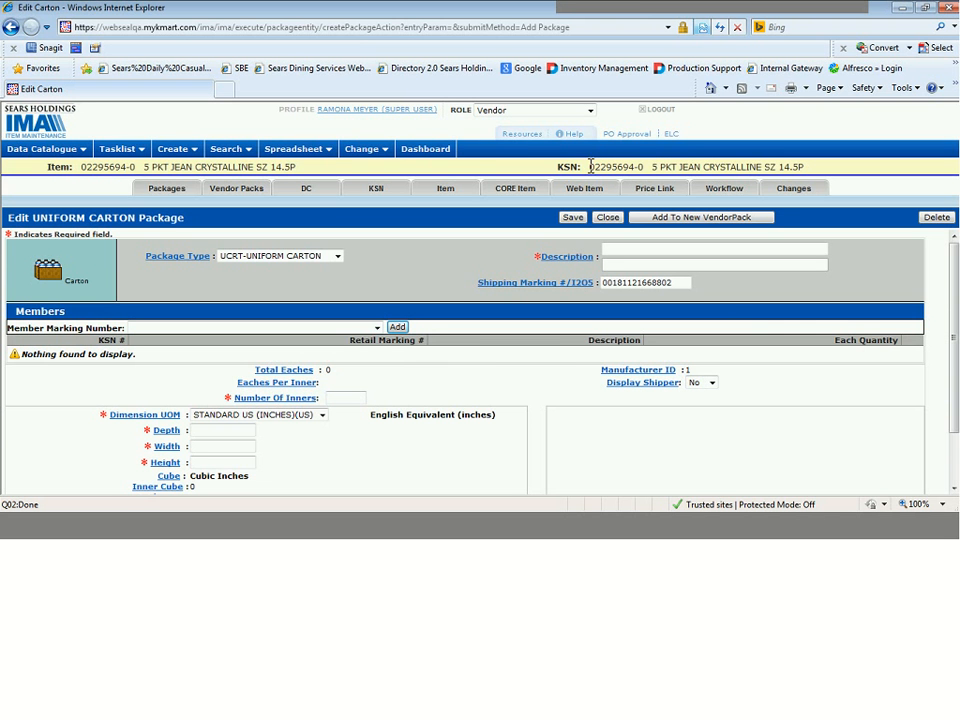
# Step: Fill the carton's two description lines with "5 PKT JEAN CRYSTALLI" and "SZ 14.5P Uniform Car", reusing the KSN description text
pyautogui.moveTo(655, 167); pyautogui.dragTo(728, 172)
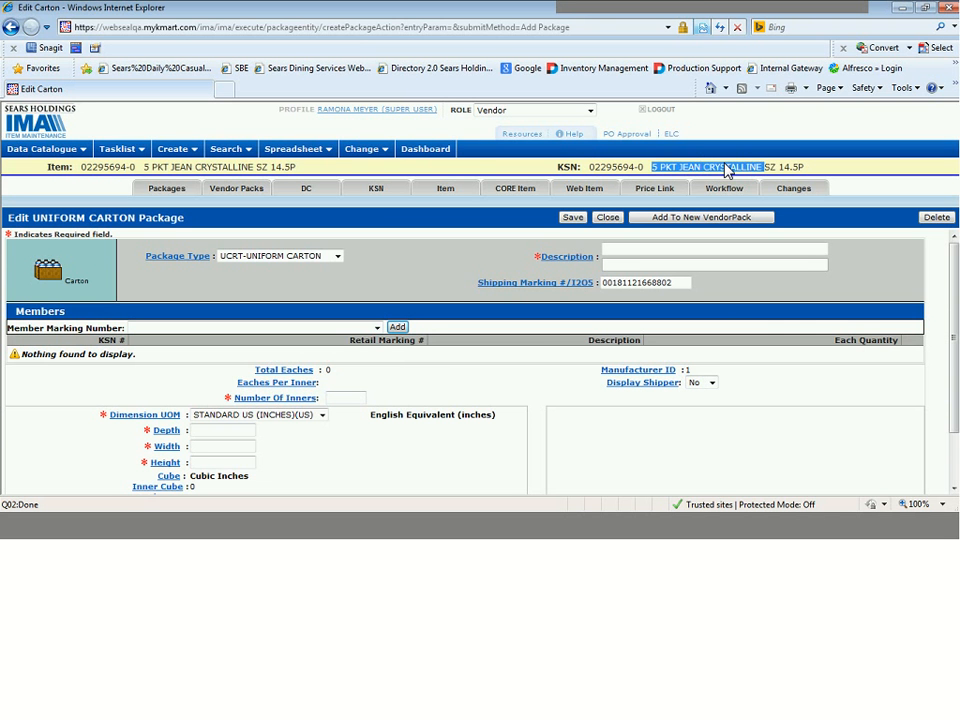
pyautogui.click(651, 249)
pyautogui.hotkey('ctrl', 'v')
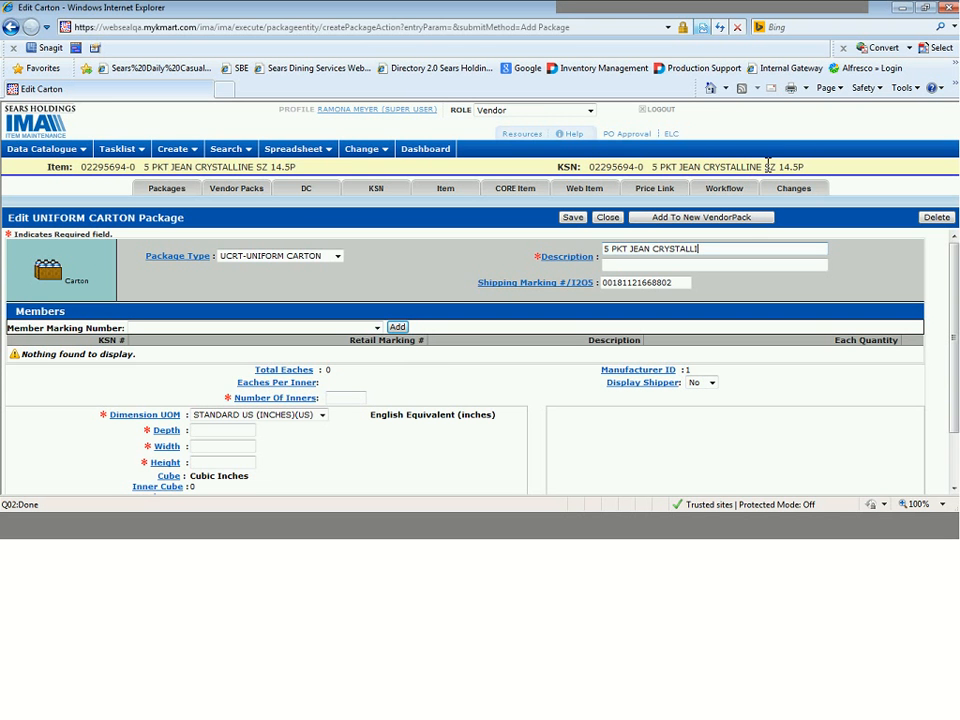
pyautogui.doubleClick(768, 166)
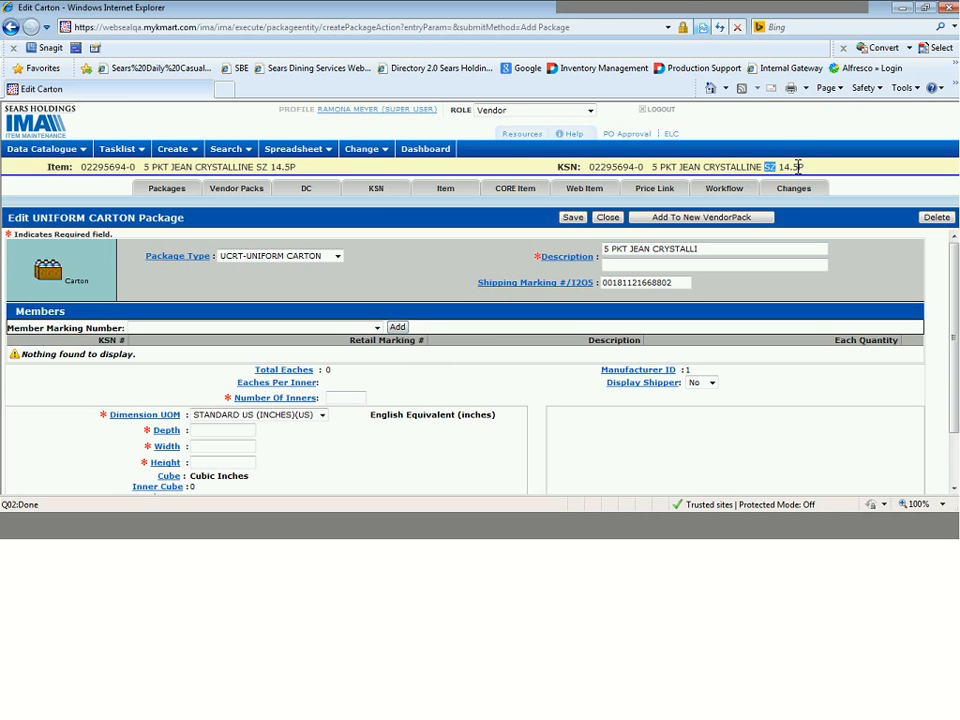
pyautogui.click(729, 264)
pyautogui.hotkey('ctrl', 'v')
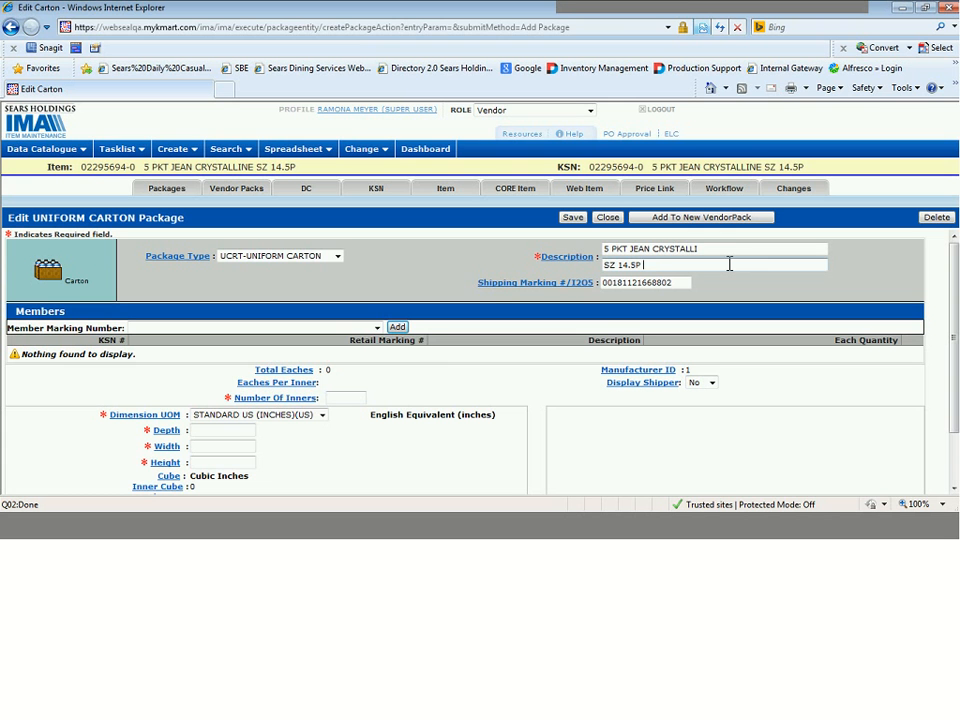
pyautogui.write('Uniform Car')
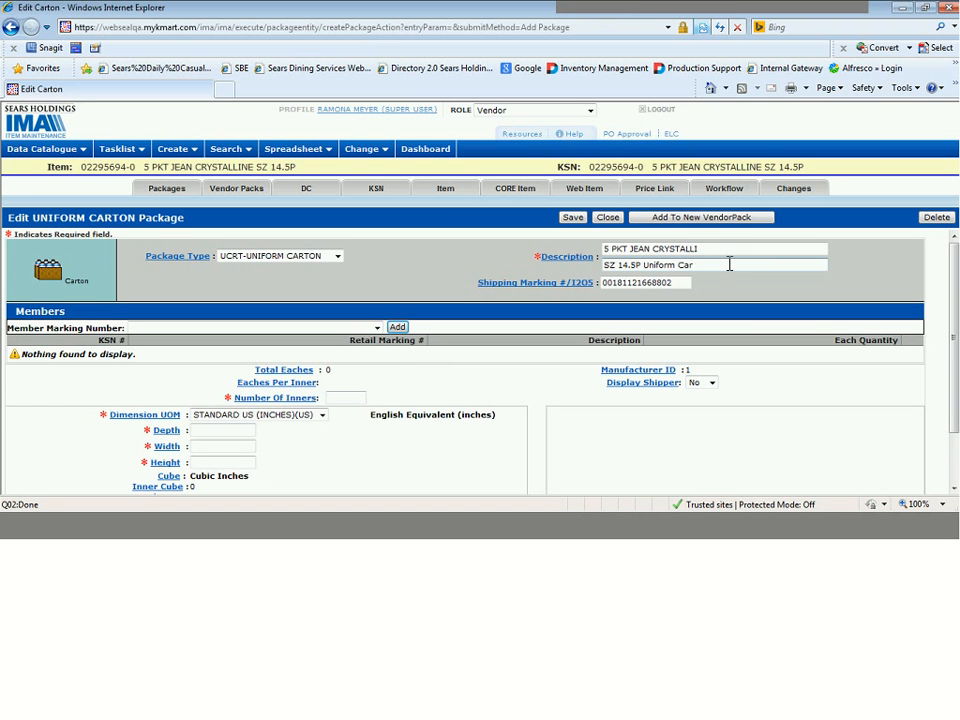
pyautogui.click(342, 400)
pyautogui.click(377, 328)
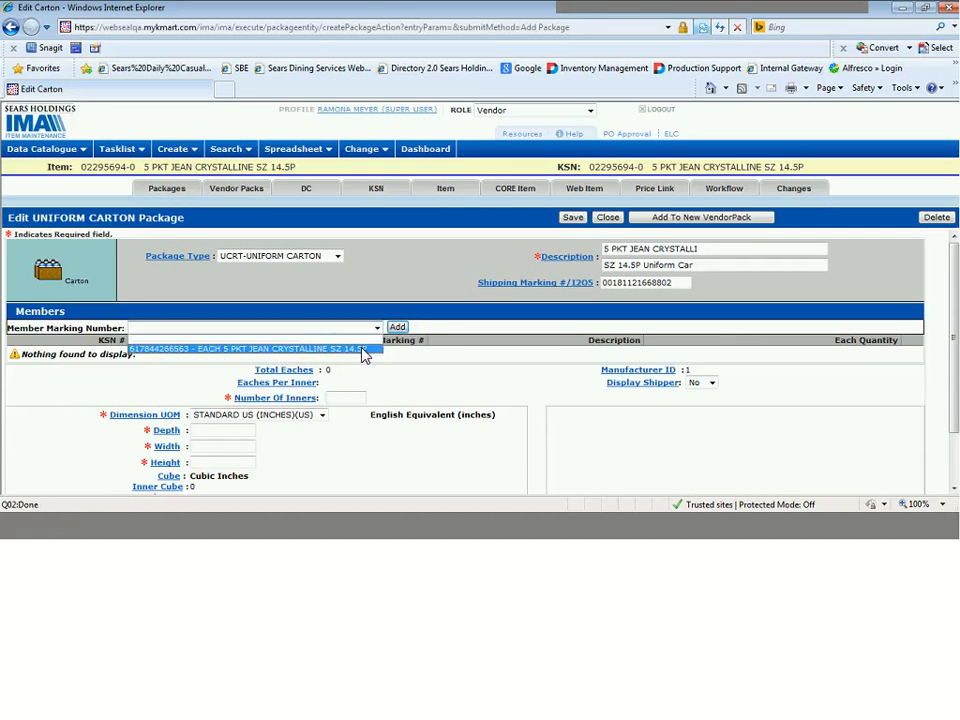
pyautogui.click(362, 350)
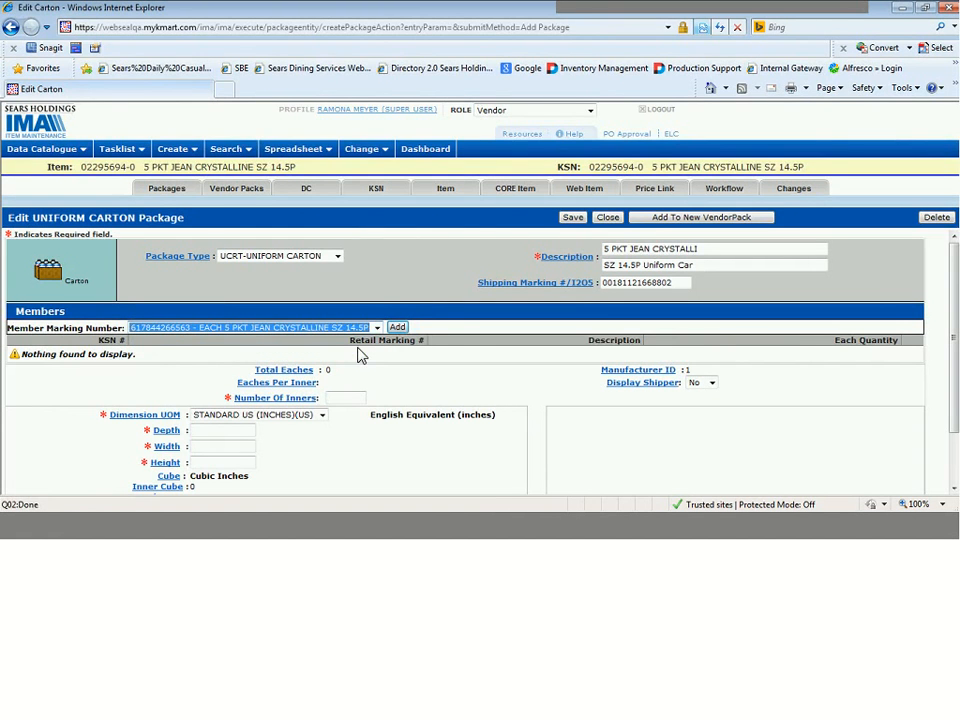
pyautogui.click(397, 328)
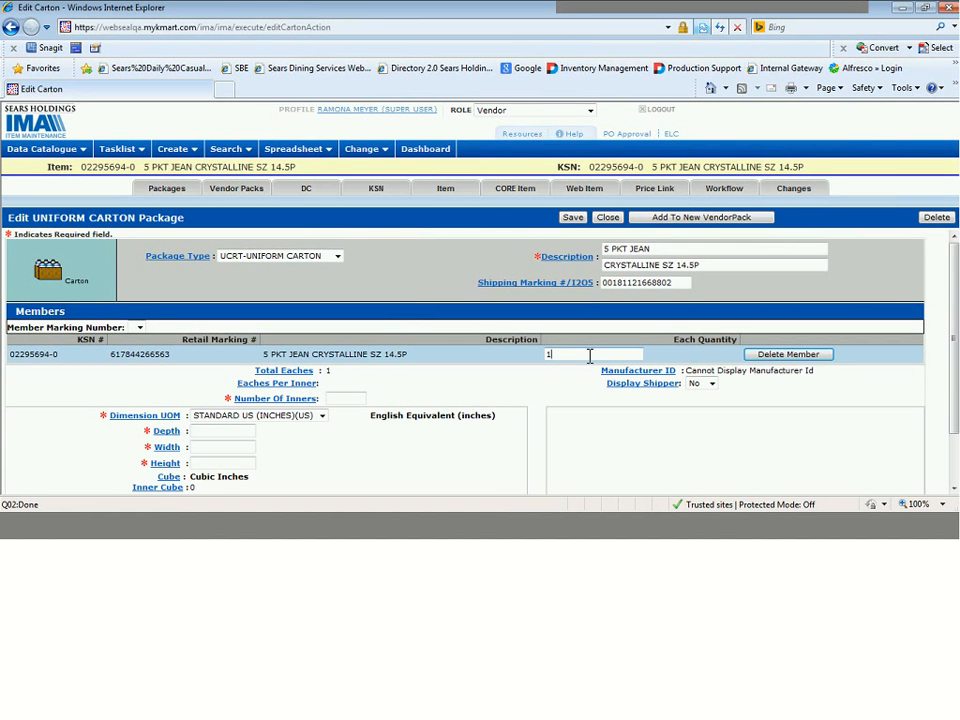
pyautogui.write('0')
pyautogui.click(354, 397)
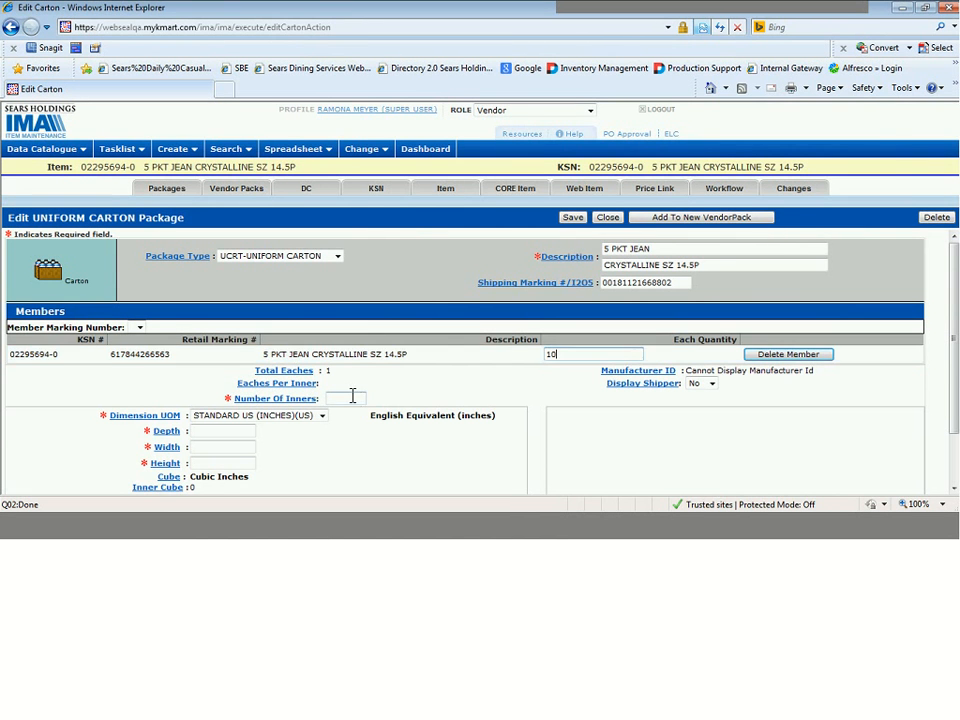
pyautogui.write('10')
# Step: Set the carton's dimensions in inches to depth 18, width 24 and height 50
pyautogui.click(224, 431)
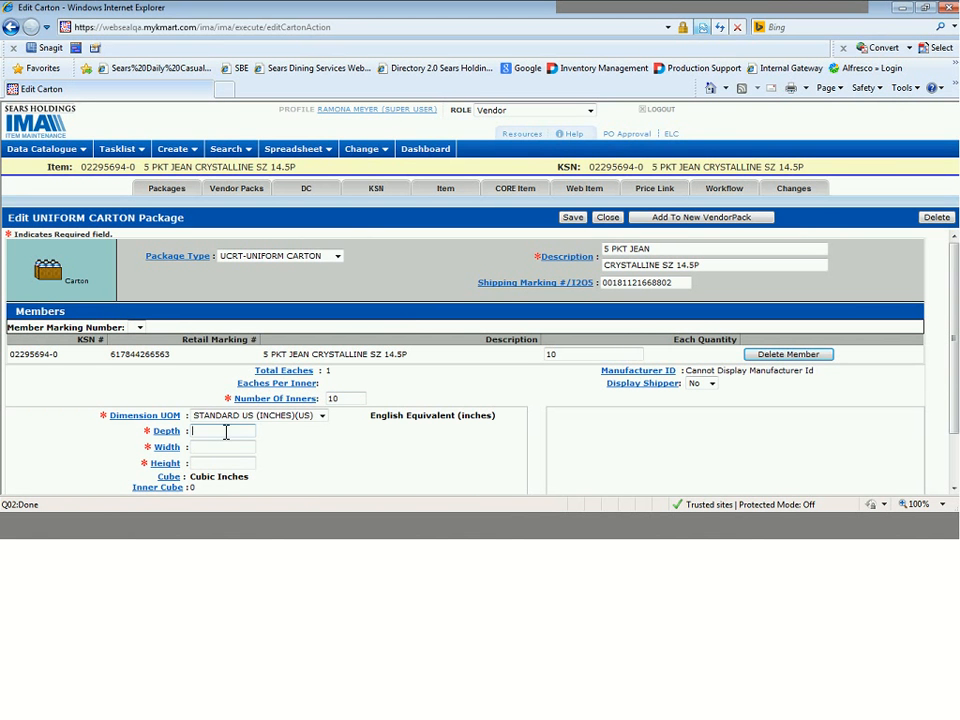
pyautogui.write('18')
pyautogui.click(213, 451)
pyautogui.write('24')
pyautogui.click(204, 463)
pyautogui.write('50')
# Step: Set the carton's weight to 10 pounds and save the uniform carton package
pyautogui.scroll(-2, 291, 472)
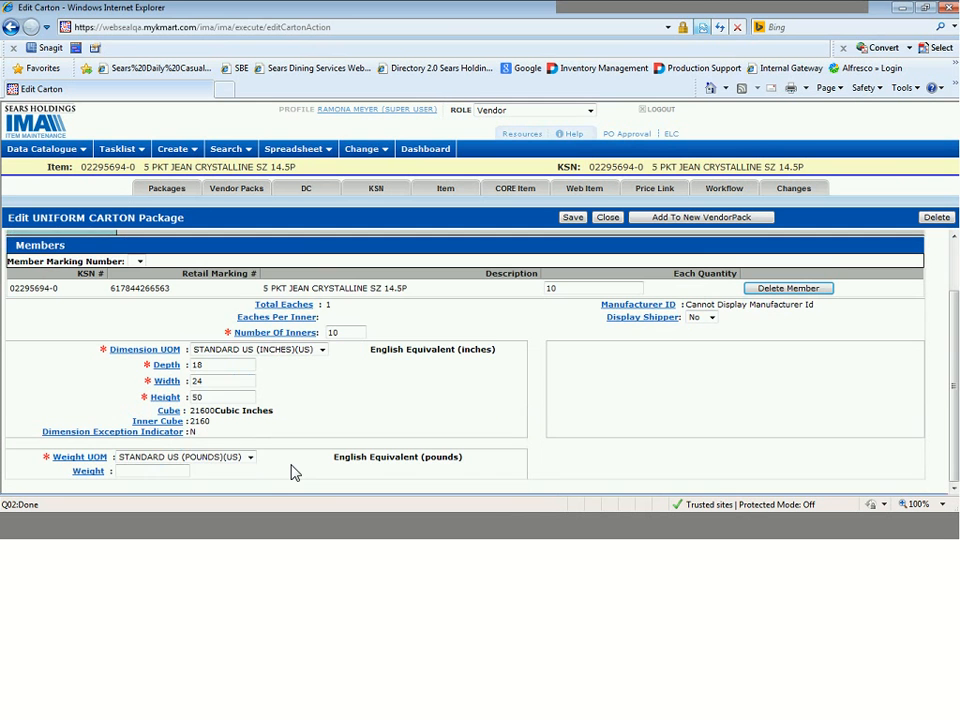
pyautogui.click(161, 473)
pyautogui.write('10')
pyautogui.moveTo(955, 393); pyautogui.dragTo(957, 320)
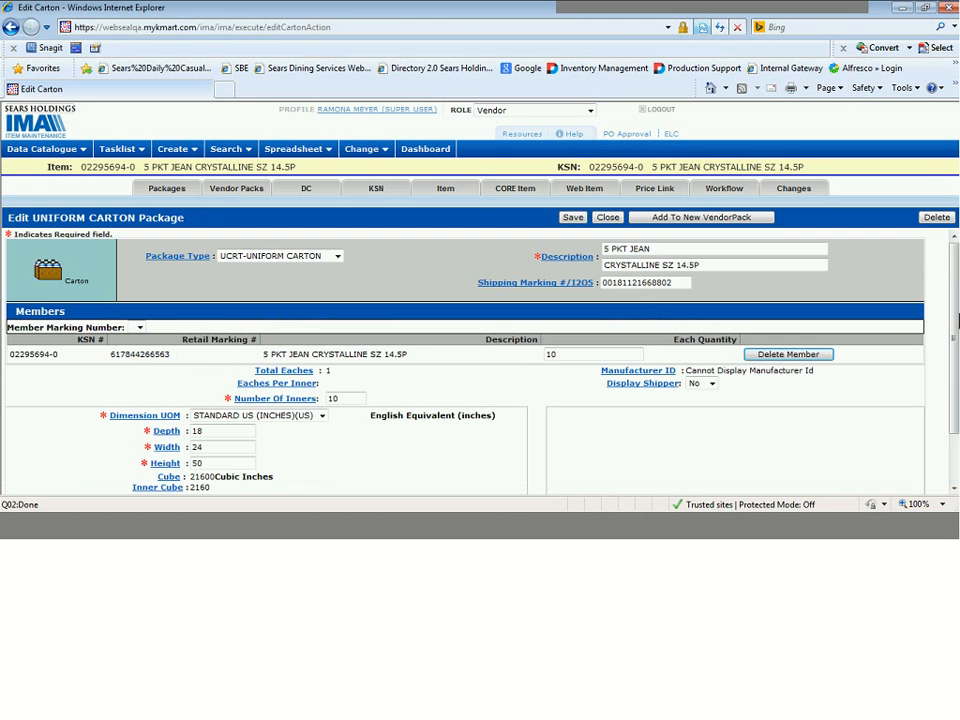
pyautogui.click(578, 219)
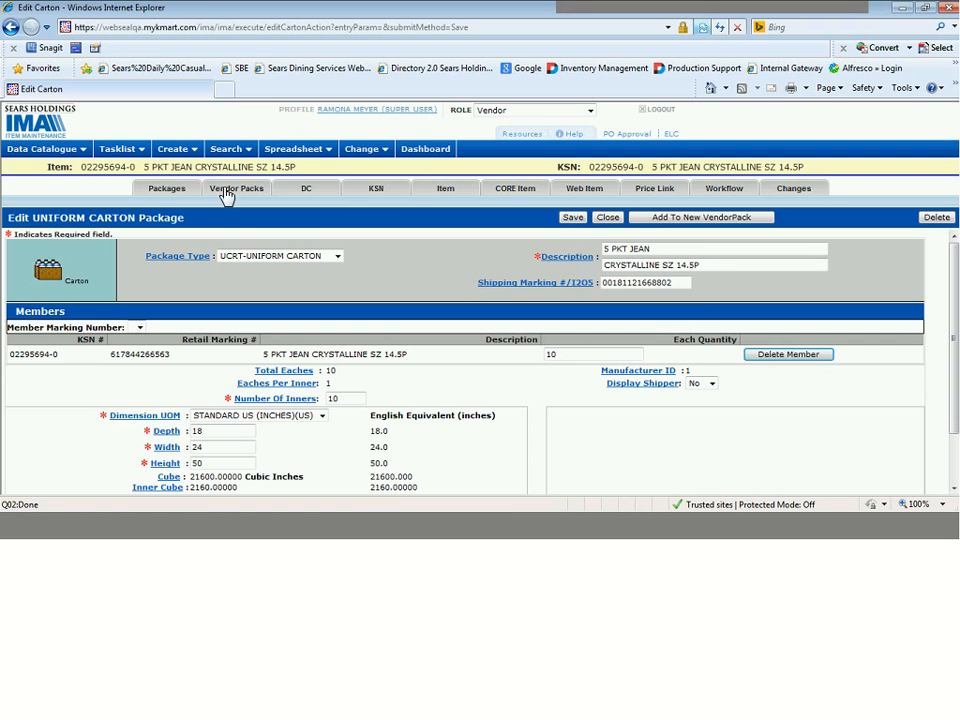
pyautogui.click(167, 190)
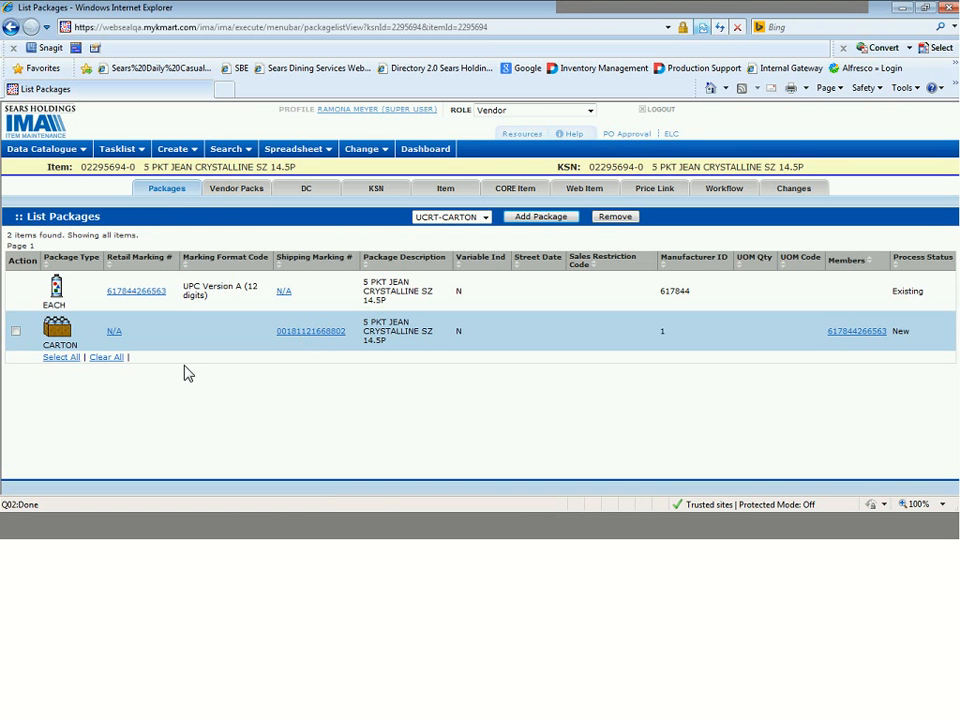
pyautogui.click(16, 332)
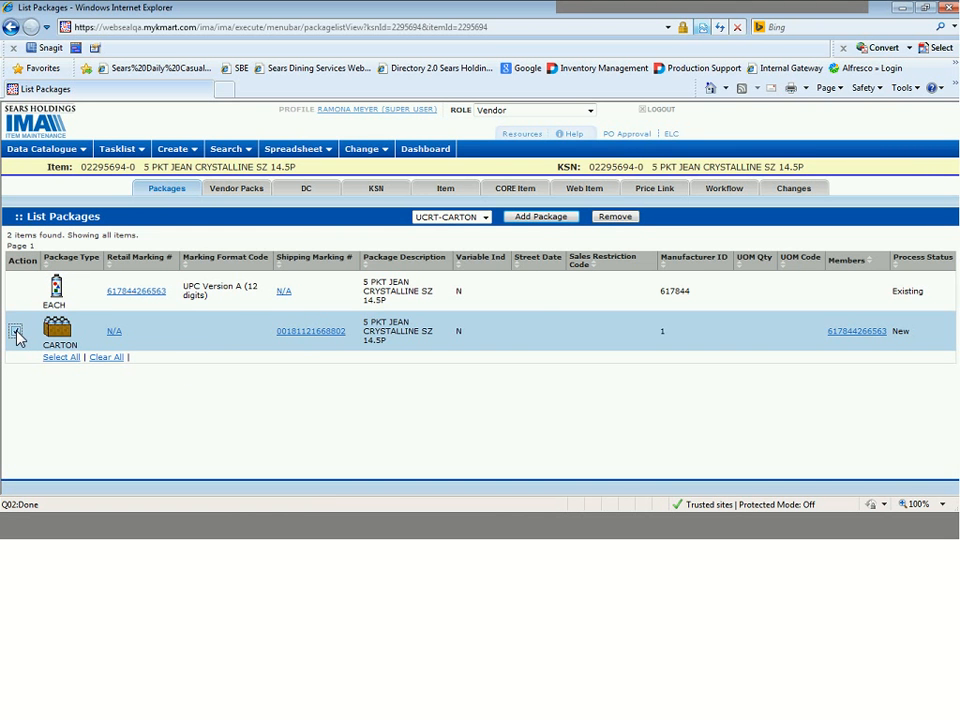
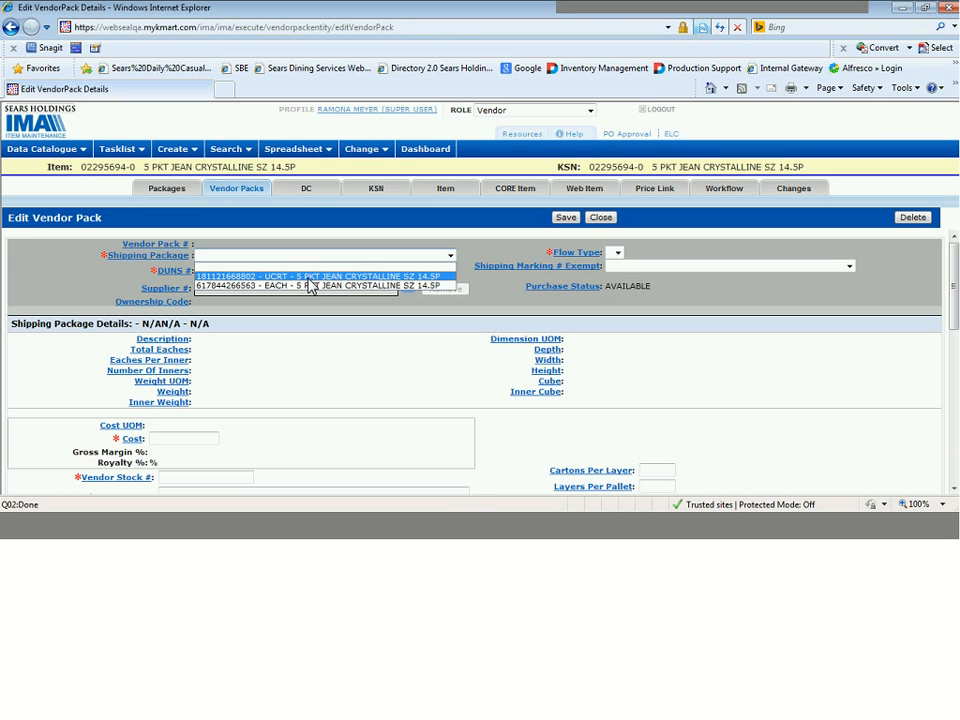
pyautogui.click(308, 278)
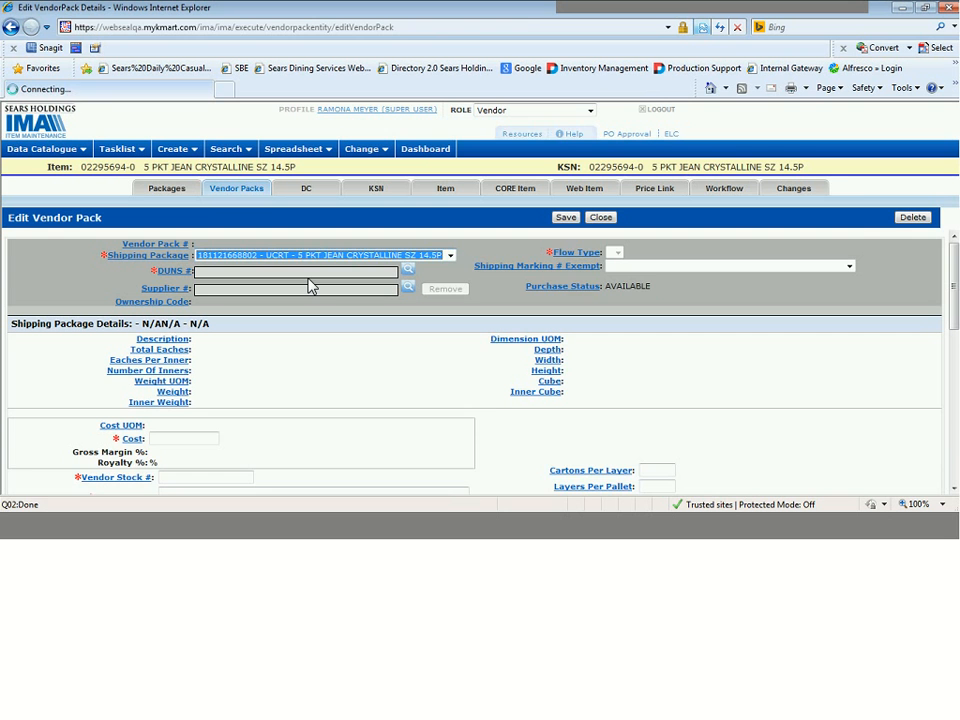
# Step: Look up Order Duns 947796 and assign ORD - HADDAD APPAREL GROUP LTD JIT (Kmart) as the vendor pack's DUNS
pyautogui.click(409, 272)
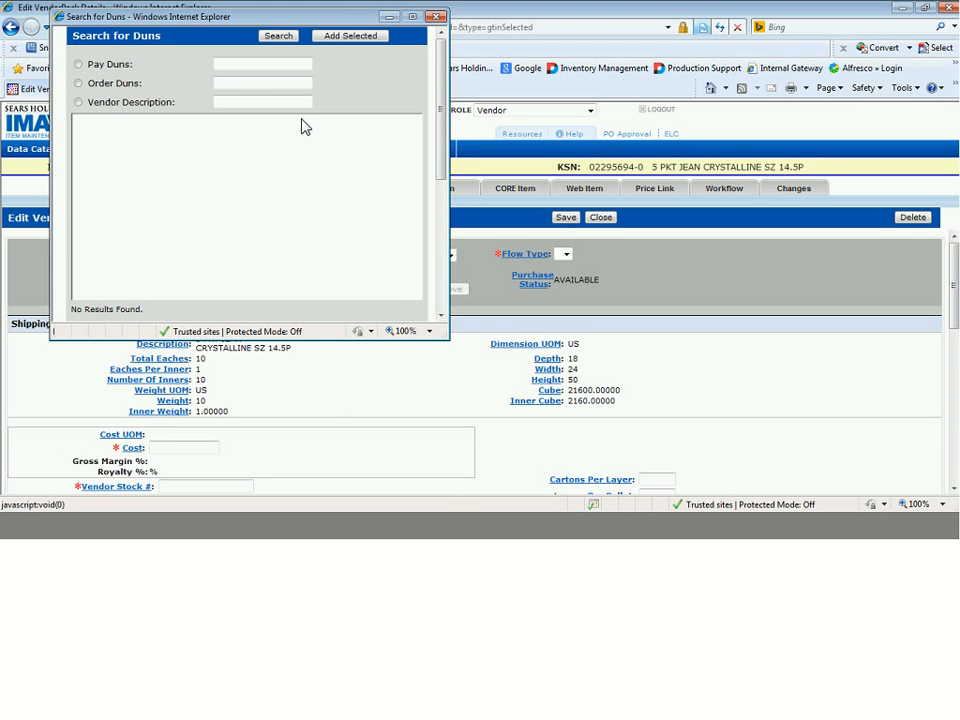
pyautogui.click(275, 85)
pyautogui.write('947796')
pyautogui.click(276, 44)
pyautogui.click(200, 129)
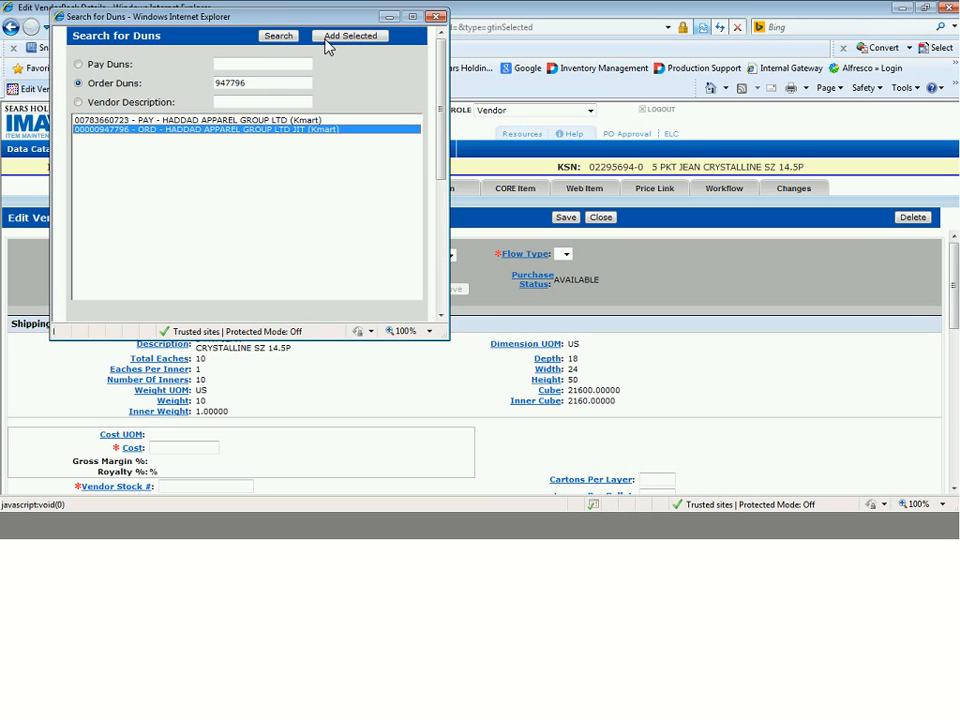
pyautogui.click(326, 39)
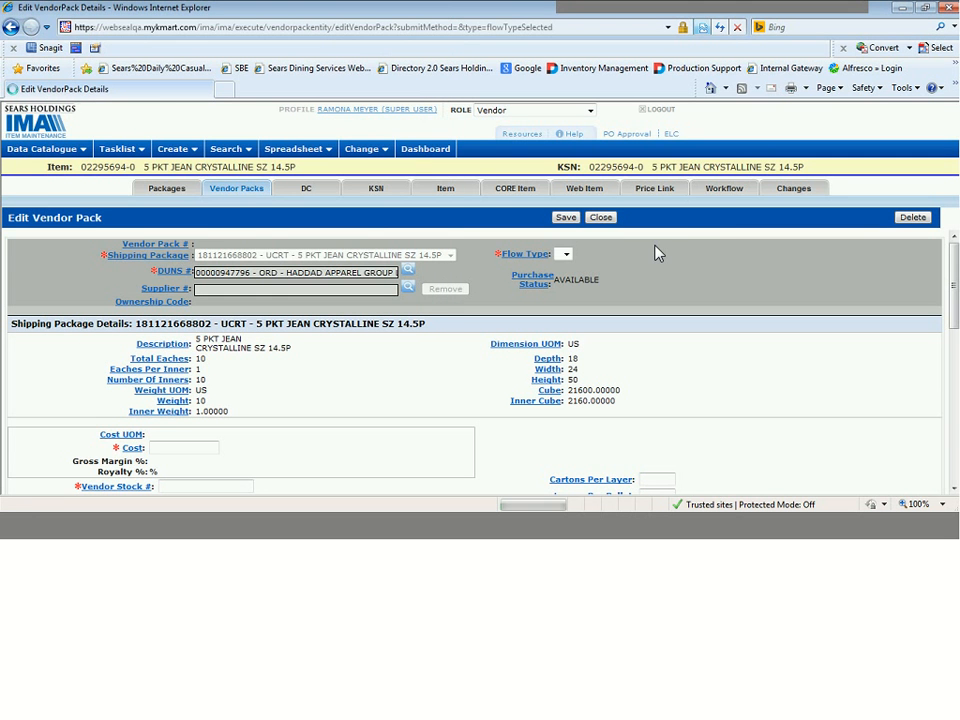
# Step: Set the vendor pack's flow type to DC - DISTRIBUTION CENTER and its primary store format to KMRT-ALL KMART STORES (NO DELETE DATE)
pyautogui.click(656, 250)
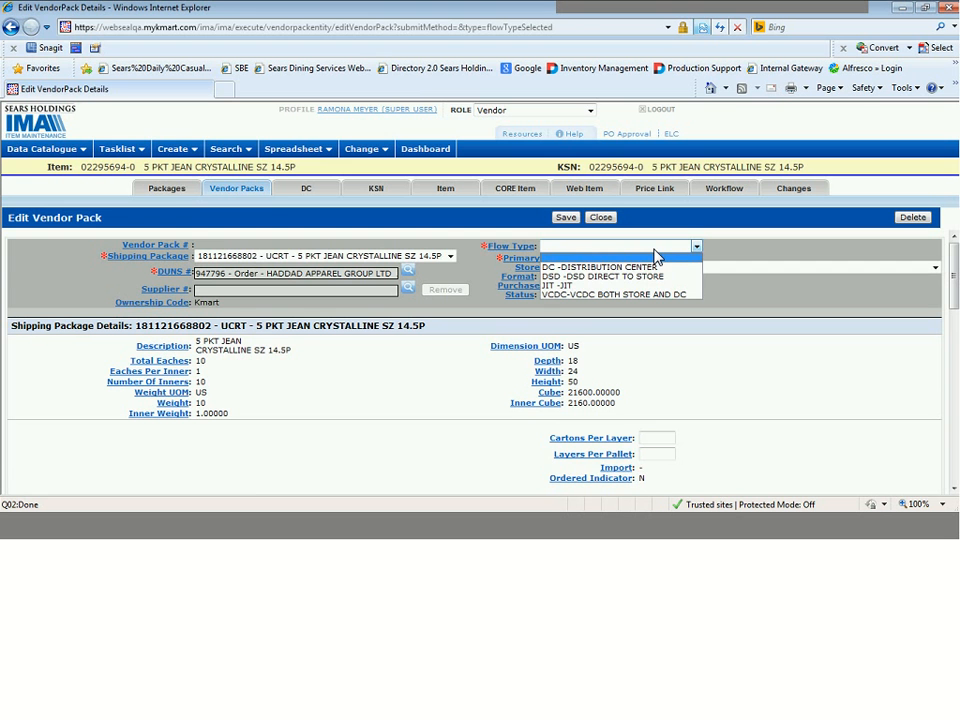
pyautogui.click(624, 266)
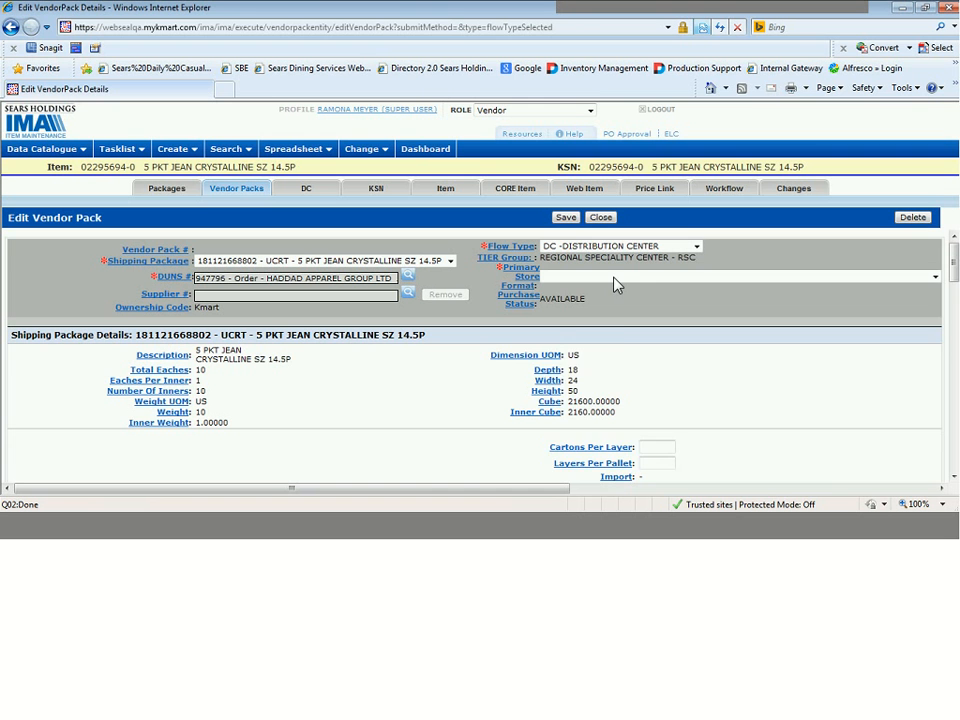
pyautogui.click(615, 277)
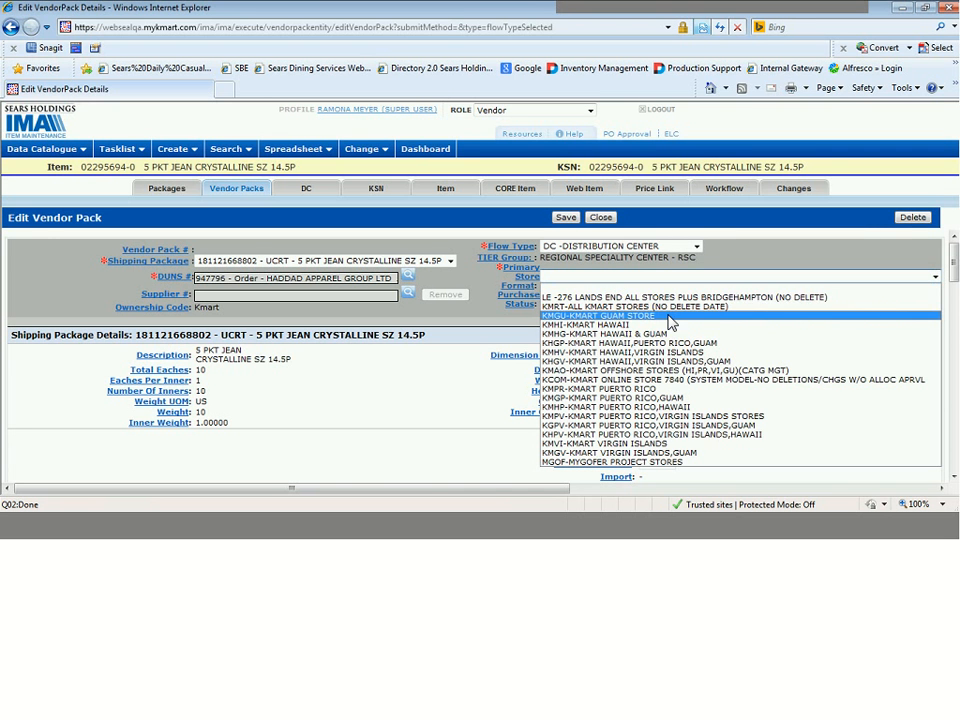
pyautogui.click(668, 307)
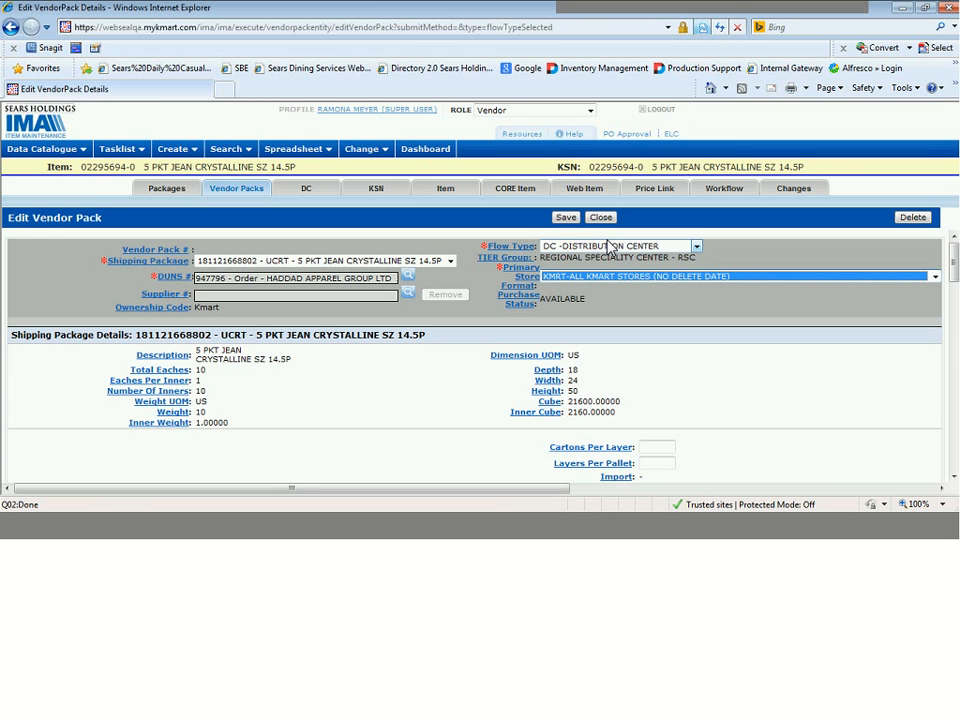
pyautogui.click(697, 247)
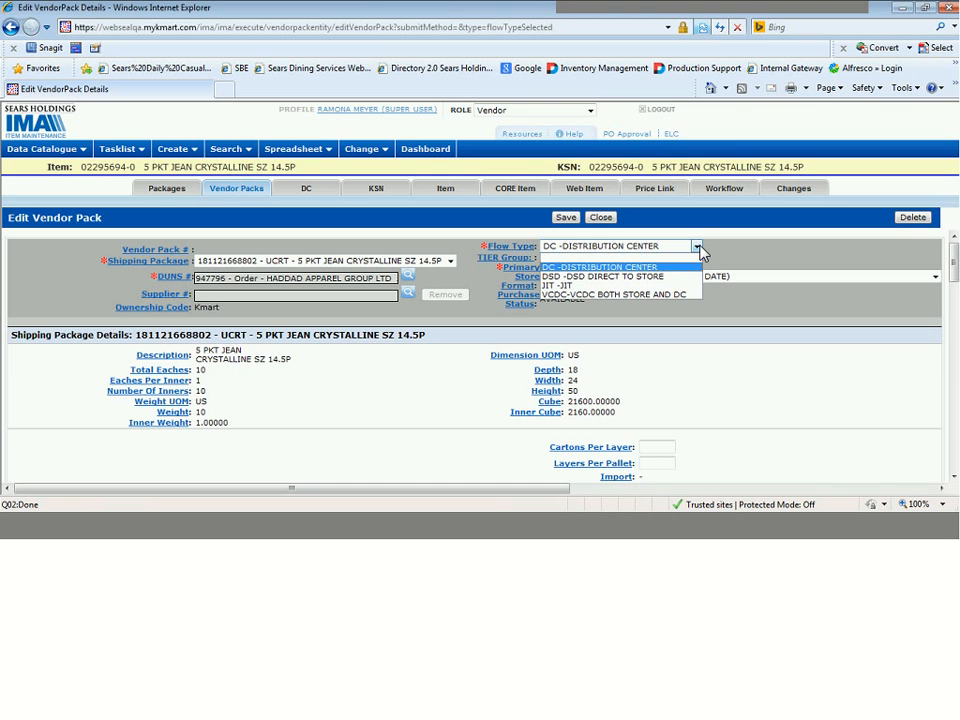
pyautogui.click(757, 258)
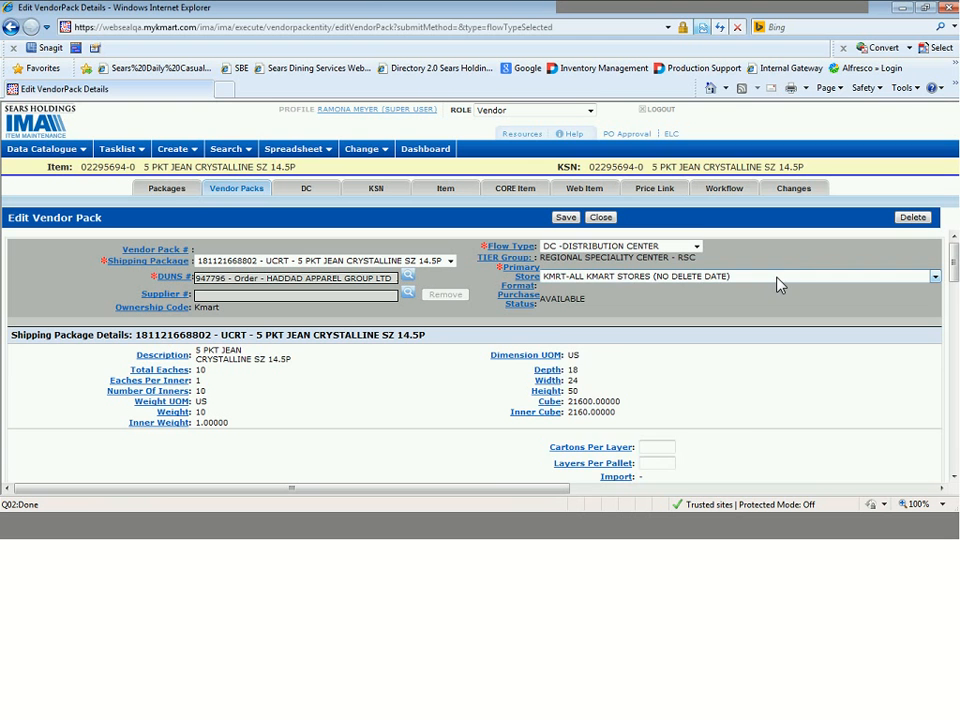
pyautogui.click(779, 285)
pyautogui.click(797, 269)
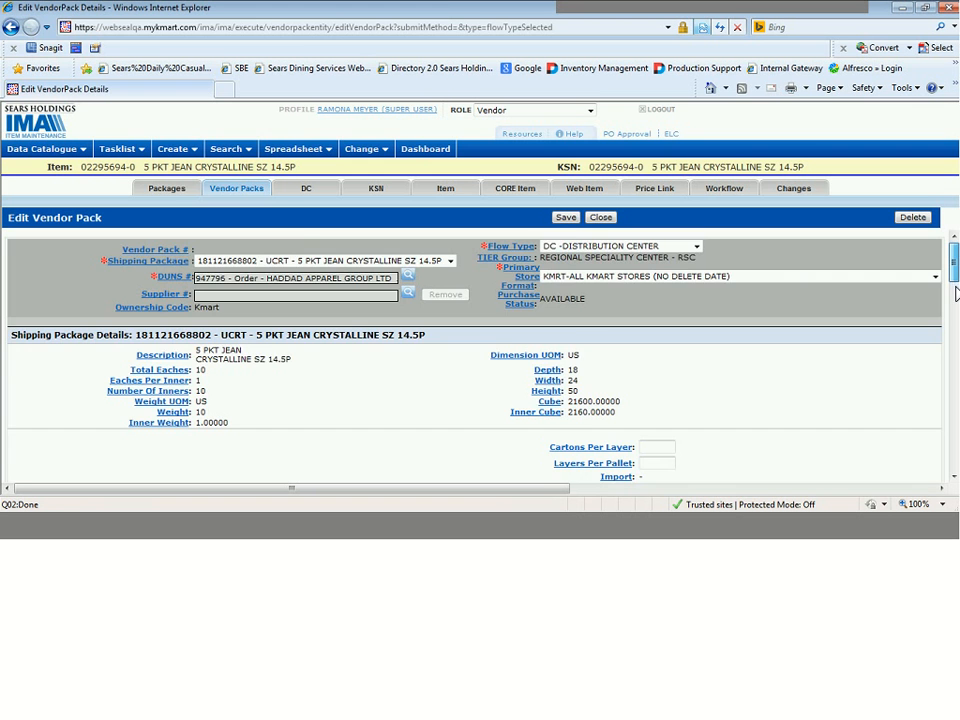
# Step: Set the vendor pack's projected first in-store date to 09/30/2016
pyautogui.moveTo(955, 288); pyautogui.dragTo(957, 311)
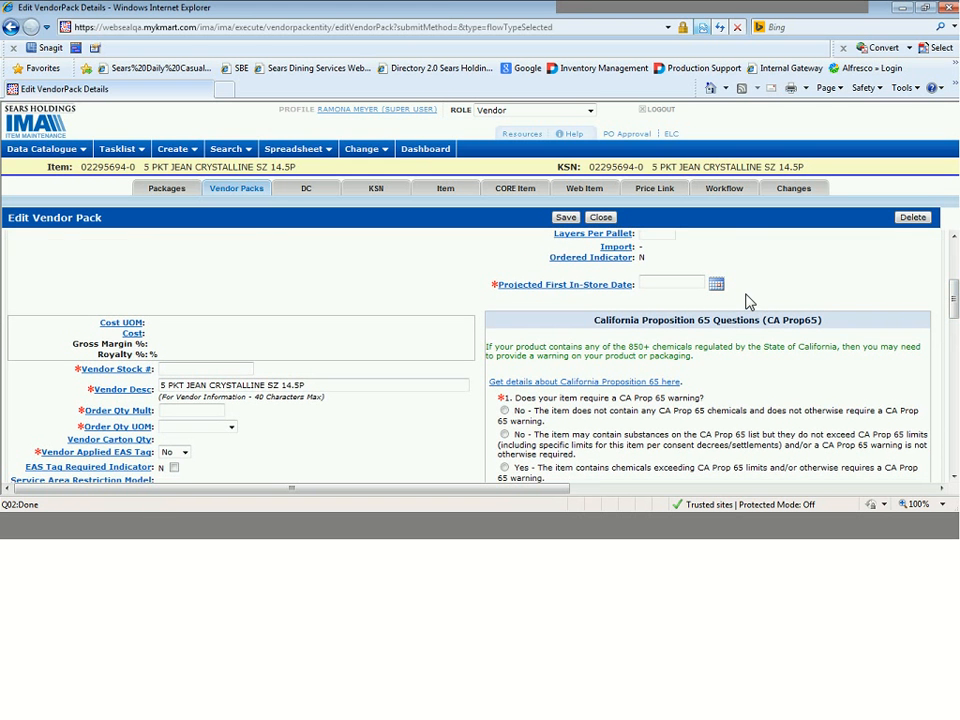
pyautogui.click(717, 286)
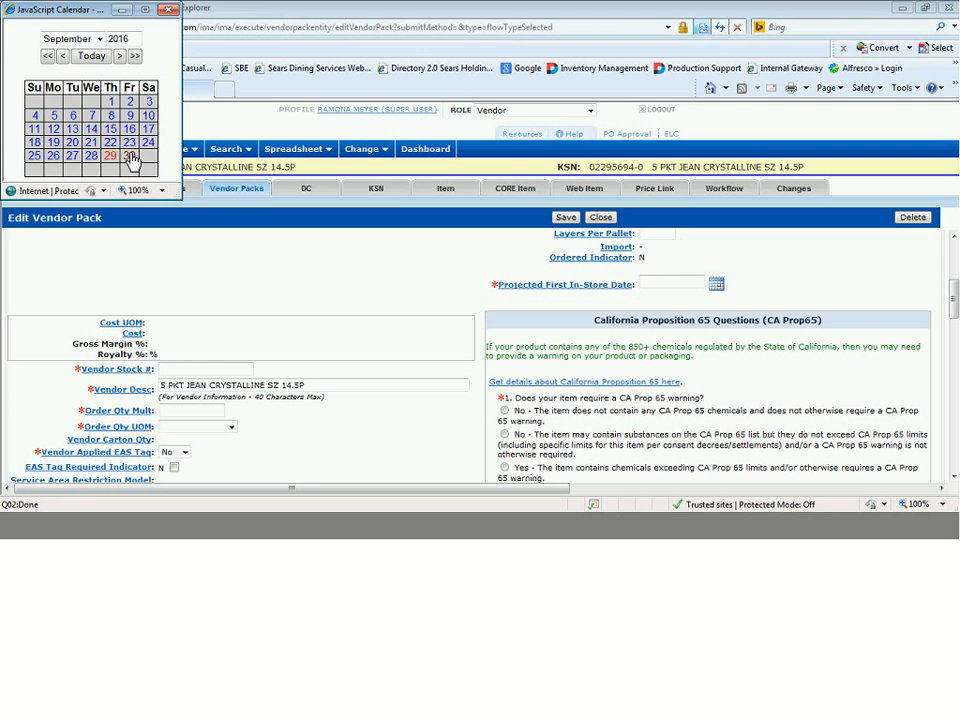
pyautogui.click(130, 157)
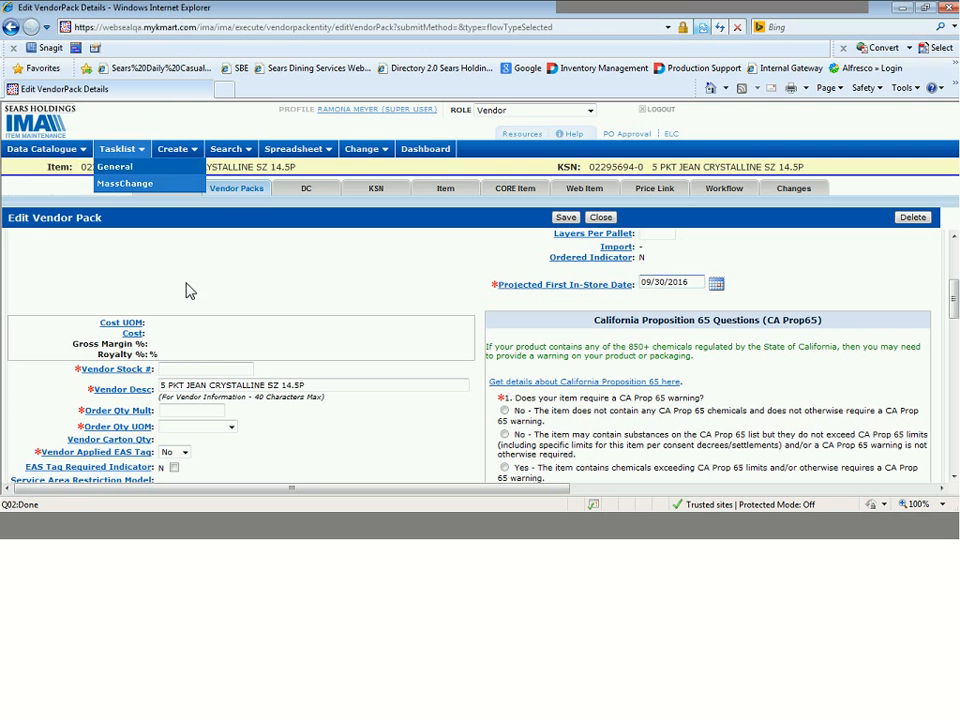
# Step: Enter vendor stock number mona123, order quantity multiple 1 and order quantity UOM CRTN-CARTON for the vendor pack
pyautogui.click(199, 367)
pyautogui.write('mona')
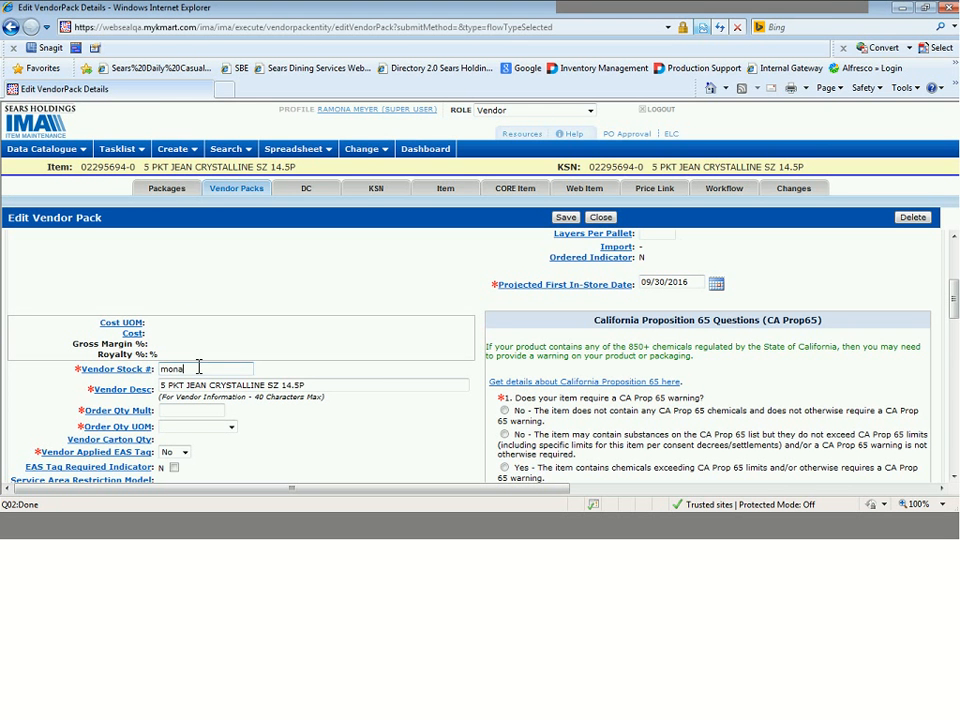
pyautogui.write('123')
pyautogui.click(196, 411)
pyautogui.write('1')
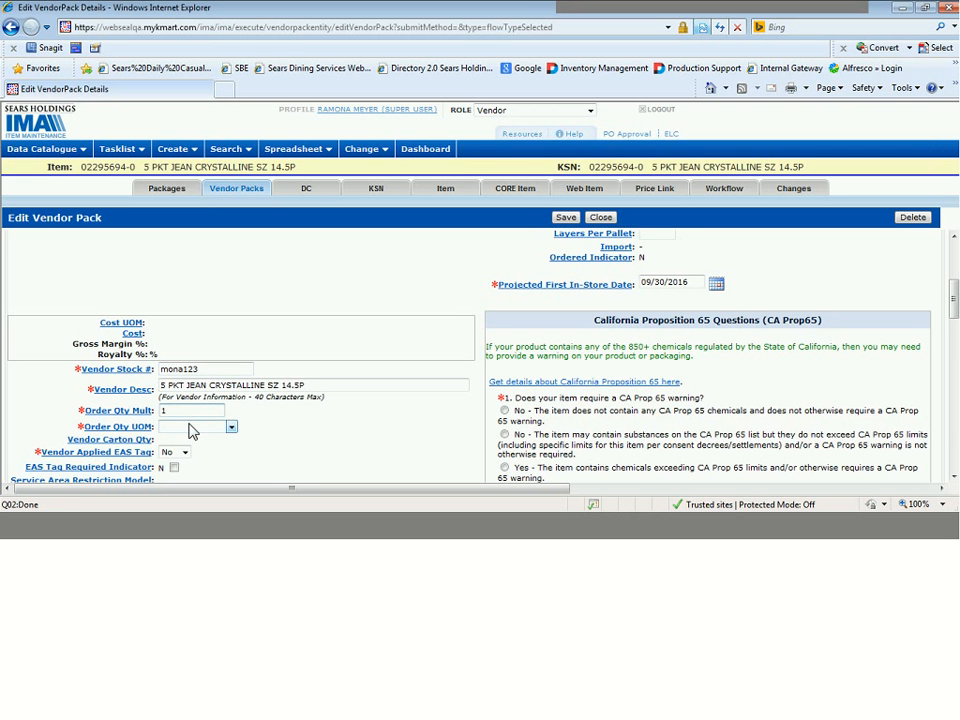
pyautogui.click(192, 429)
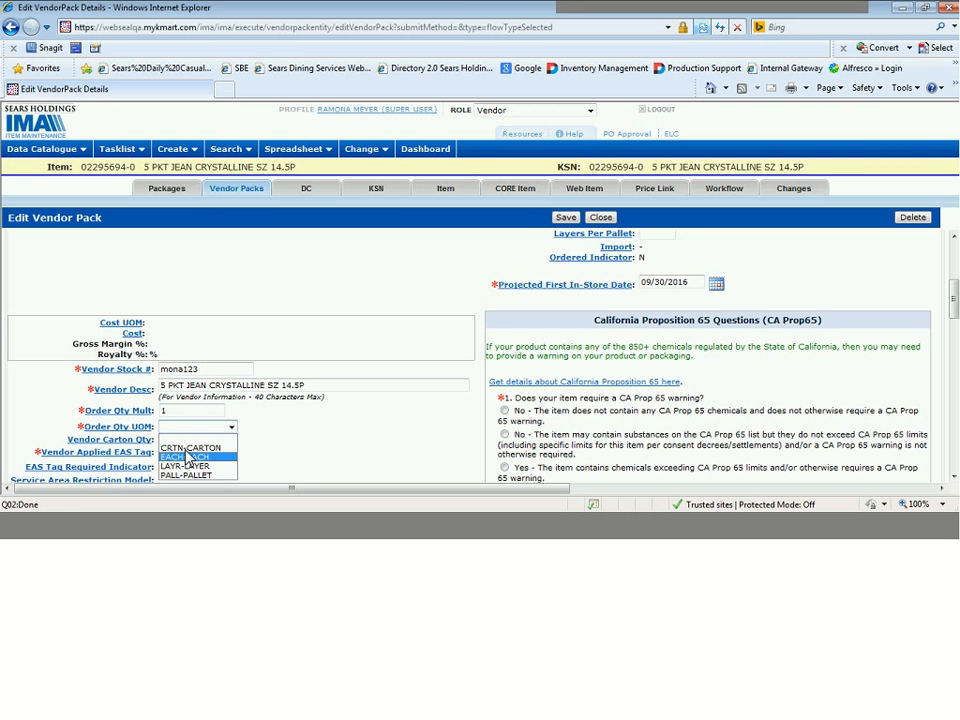
pyautogui.click(184, 447)
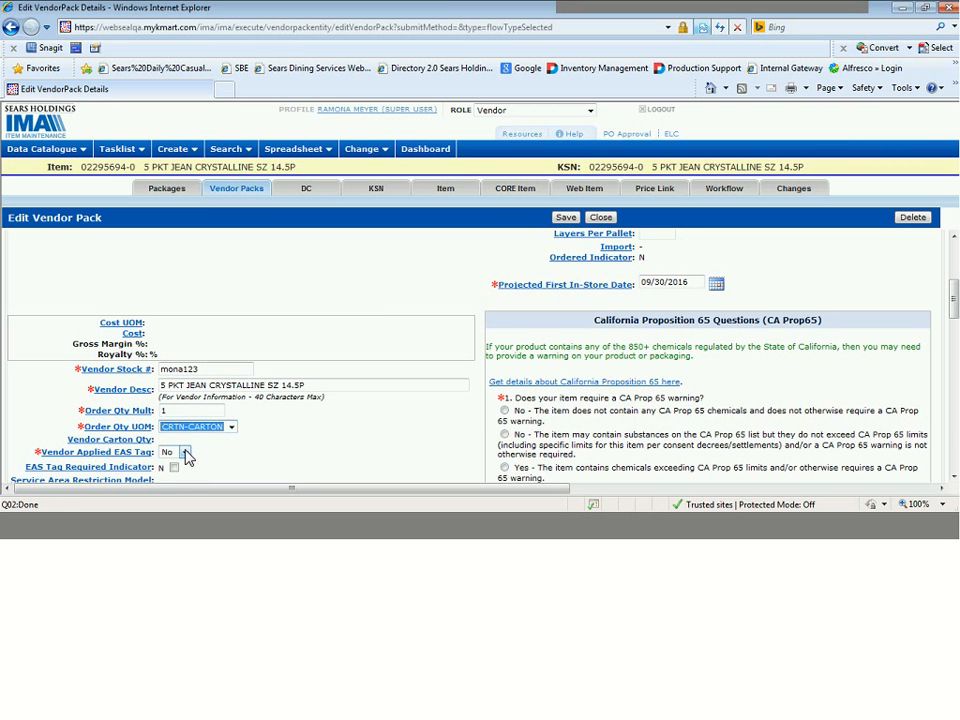
pyautogui.click(388, 430)
# Step: Answer the CA Prop 65 questions: the item contains no Prop 65 chemicals, and the package has no warning label
pyautogui.moveTo(953, 305); pyautogui.dragTo(954, 325)
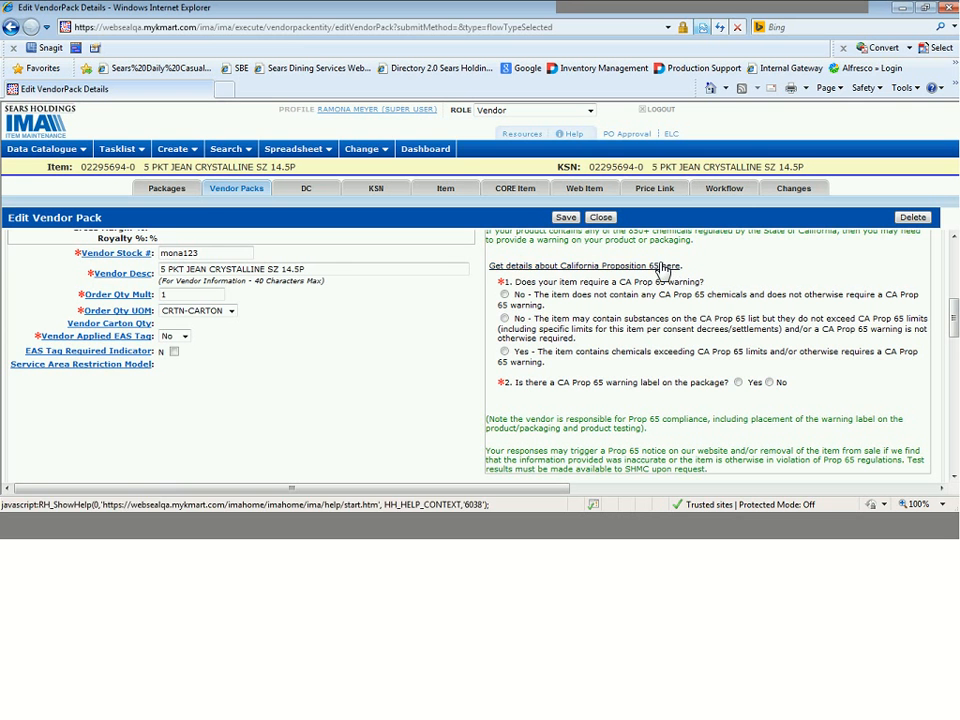
pyautogui.click(505, 296)
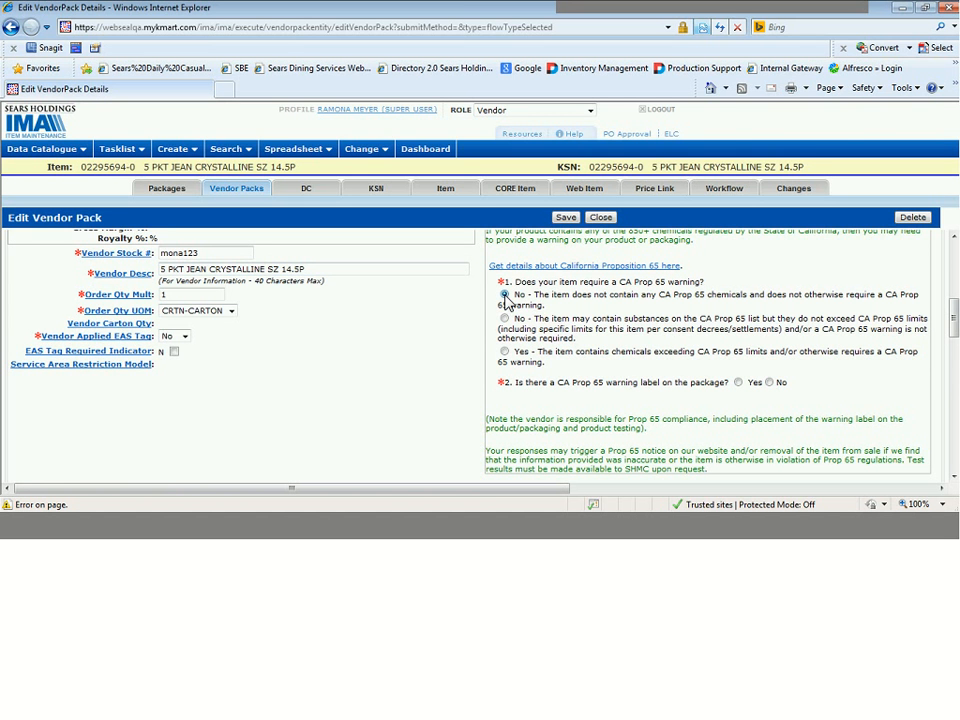
pyautogui.click(770, 383)
# Step: Apply the 48980 Bayonne, NJ ship point and a vendor cost of 92.50 to all DCs in the RSC tier group
pyautogui.moveTo(953, 344); pyautogui.dragTo(955, 470)
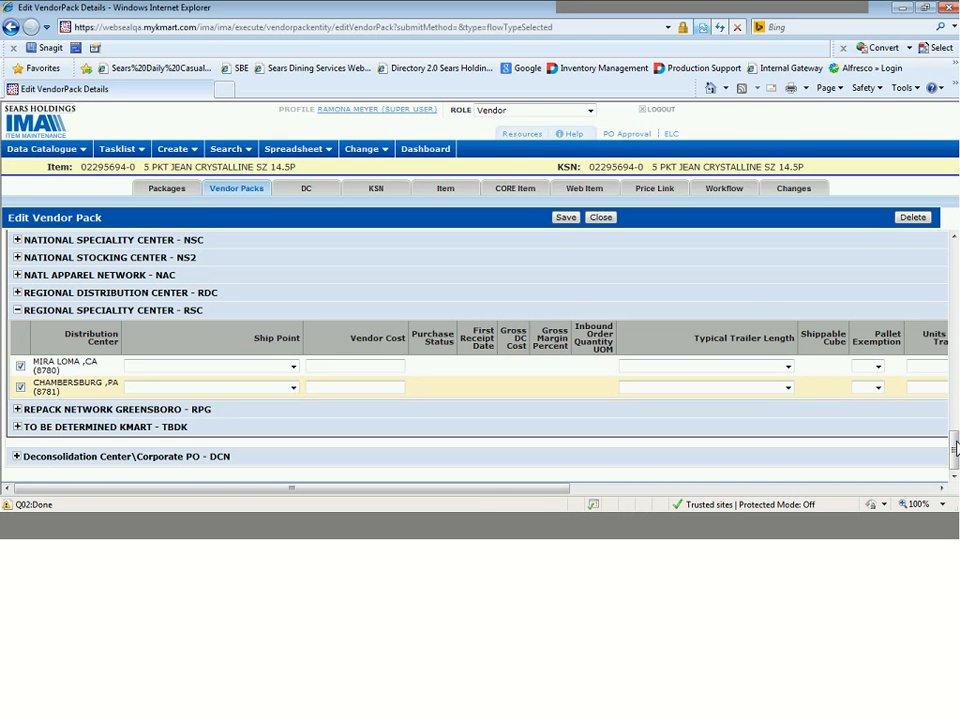
pyautogui.moveTo(955, 447)
pyautogui.mouseDown()
pyautogui.moveTo(955, 426)
pyautogui.moveTo(955, 444)
pyautogui.mouseUp()
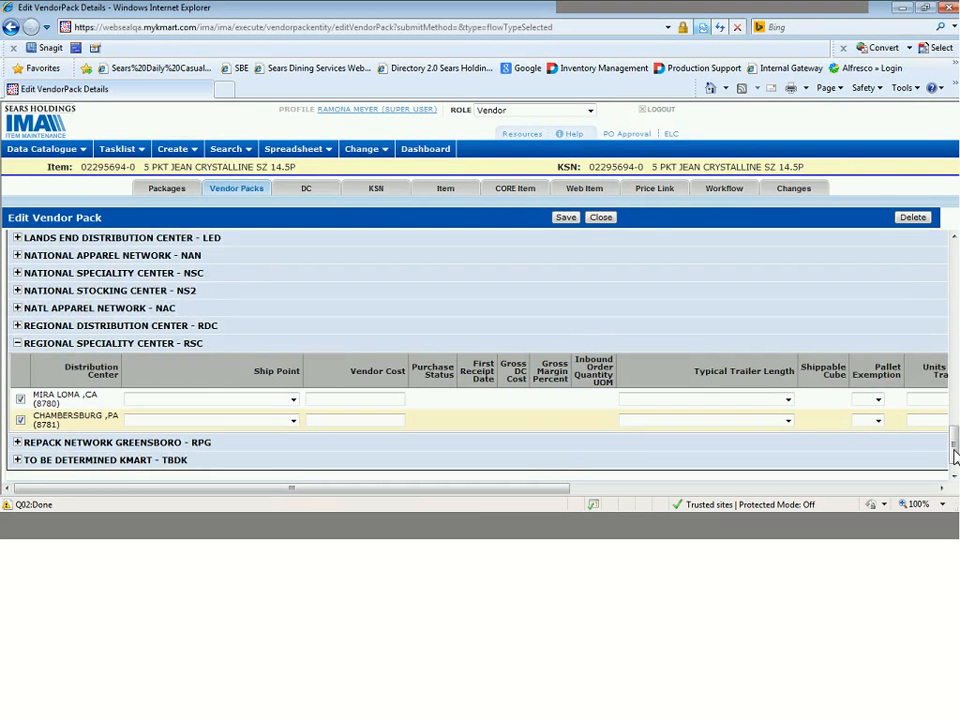
pyautogui.moveTo(955, 456); pyautogui.dragTo(954, 411)
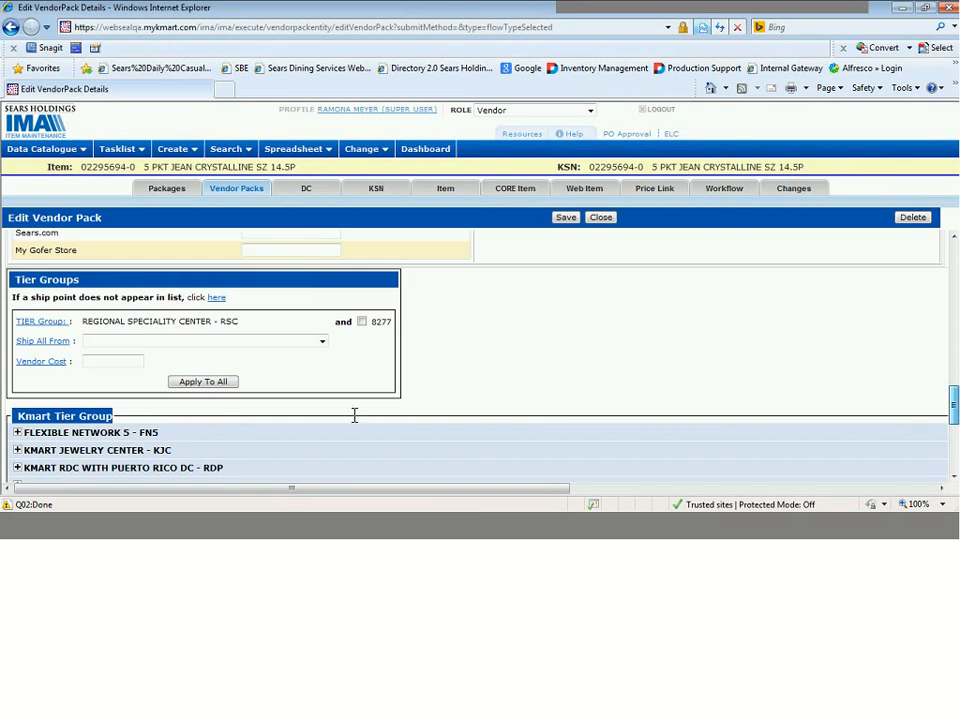
pyautogui.click(127, 341)
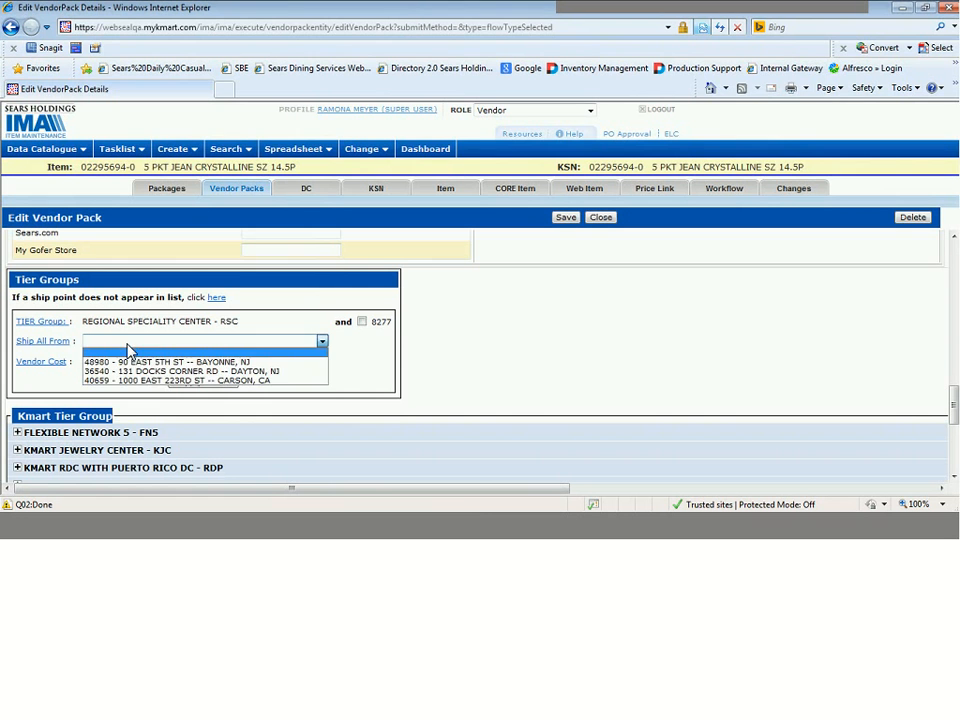
pyautogui.click(143, 361)
pyautogui.click(128, 362)
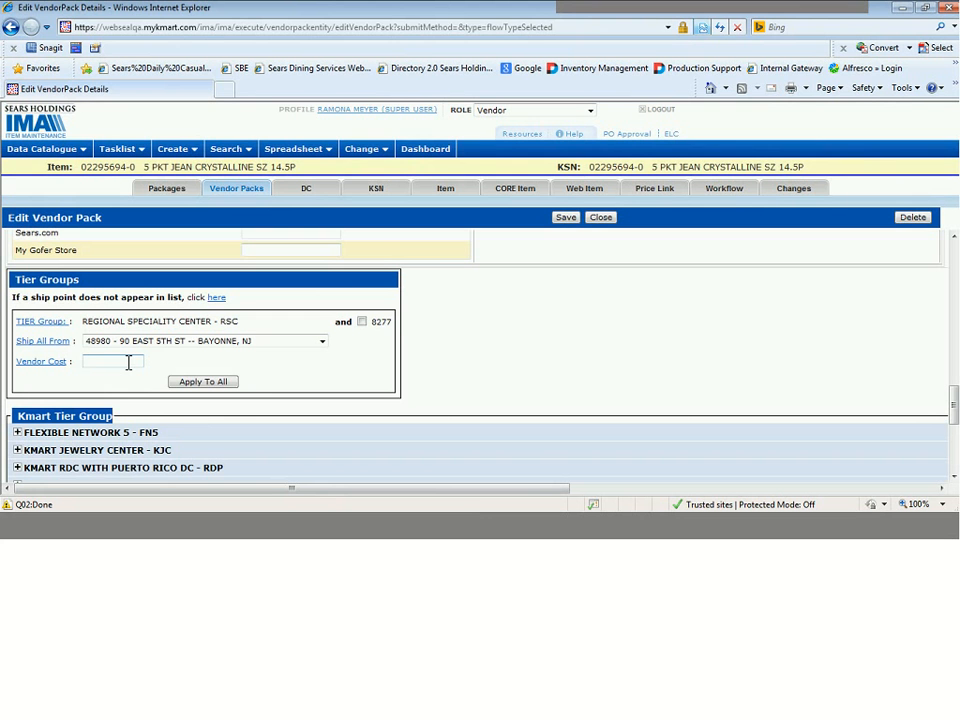
pyautogui.write('92.50')
pyautogui.click(215, 383)
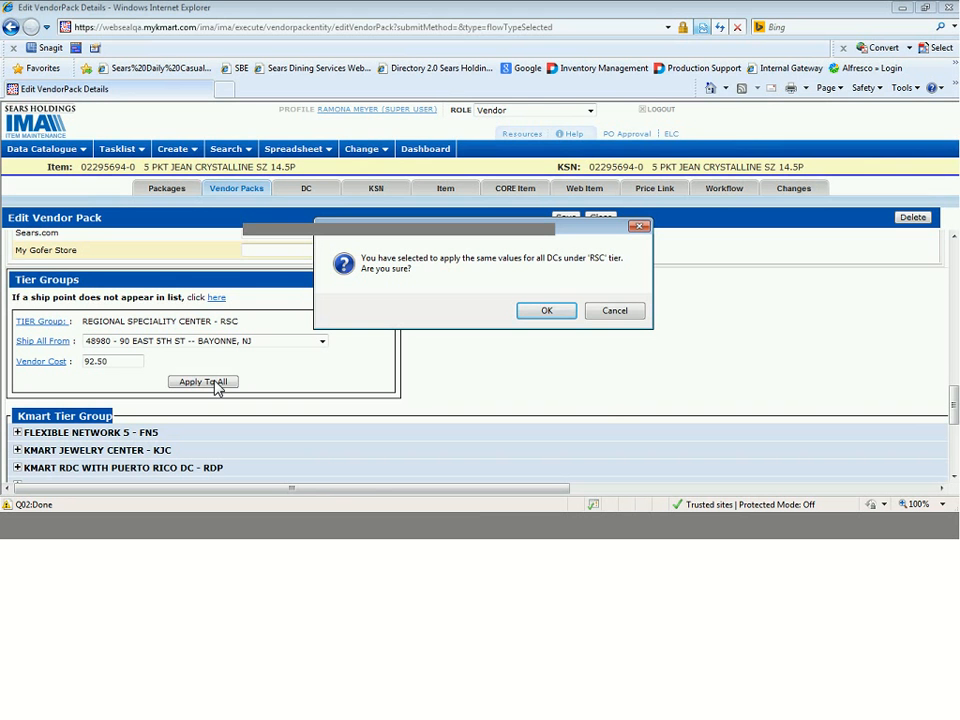
pyautogui.click(546, 311)
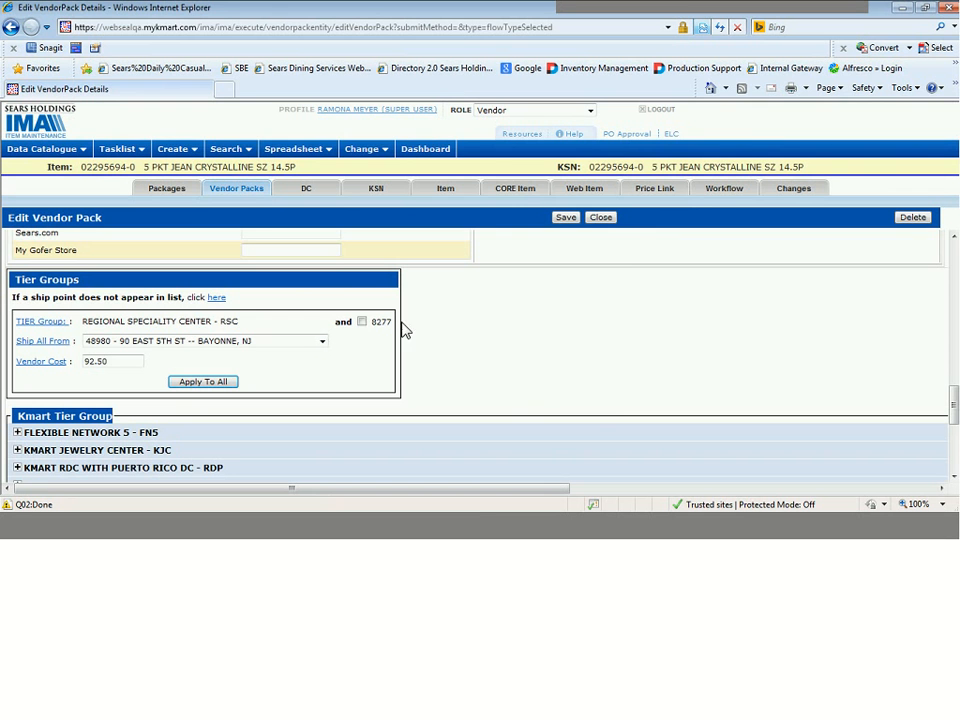
# Step: Include DC 8277 in the tier group and apply the 48980 Bayonne, NJ ship point to all its distribution centers
pyautogui.click(363, 323)
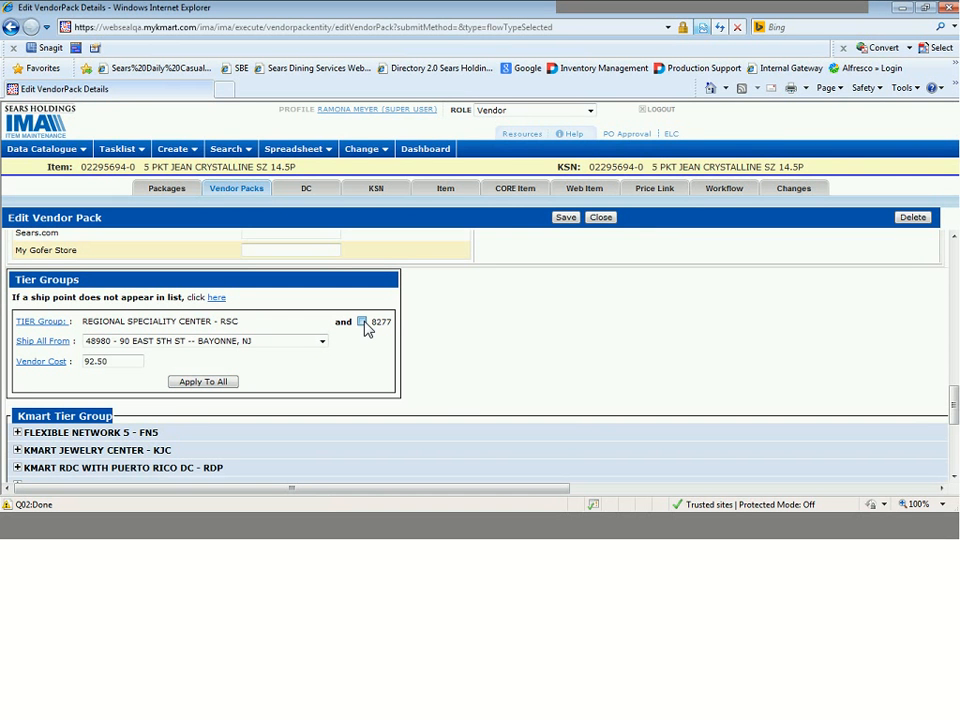
pyautogui.click(300, 345)
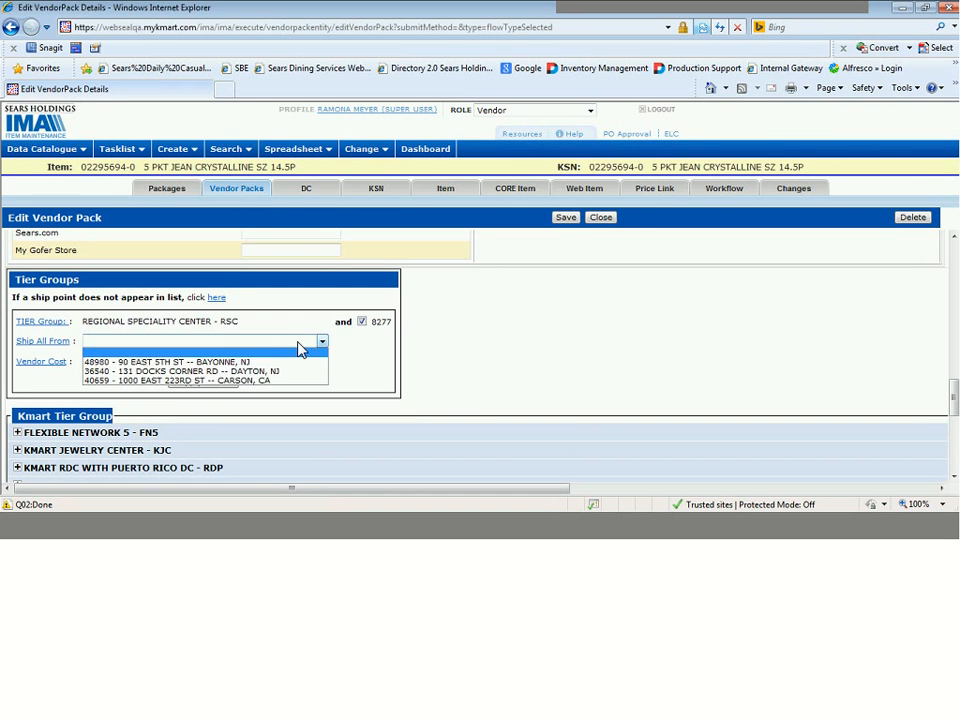
pyautogui.click(288, 364)
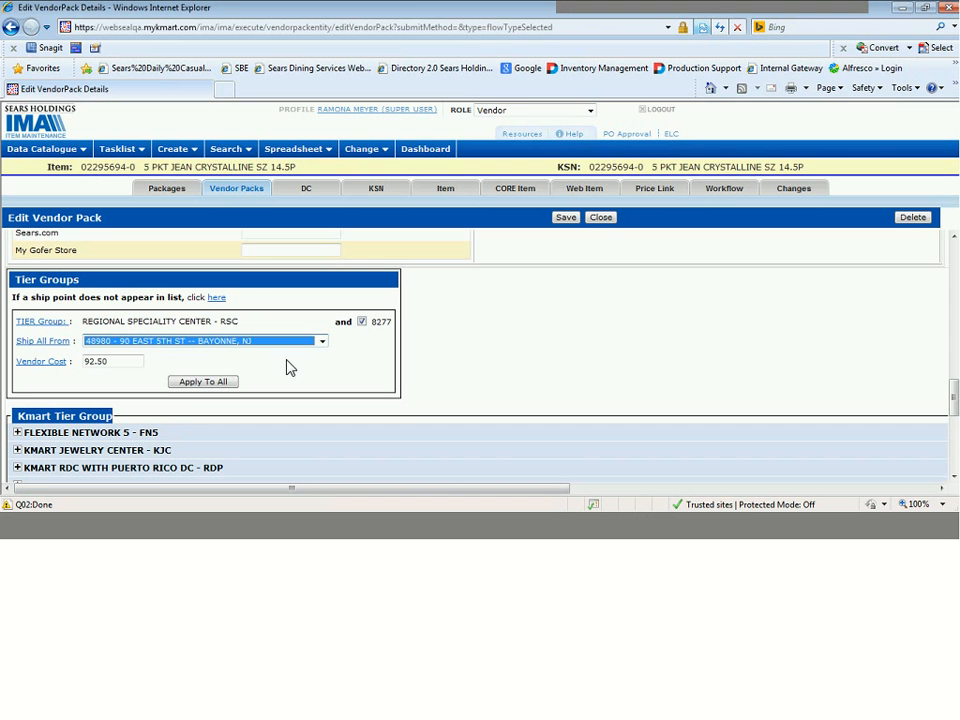
pyautogui.click(215, 384)
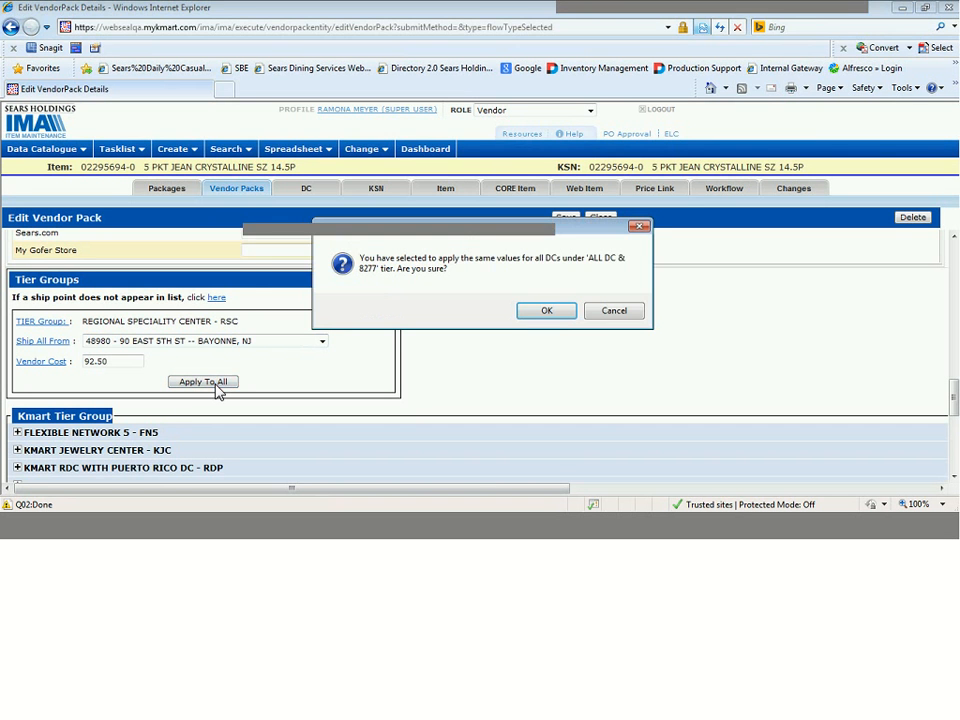
pyautogui.click(548, 312)
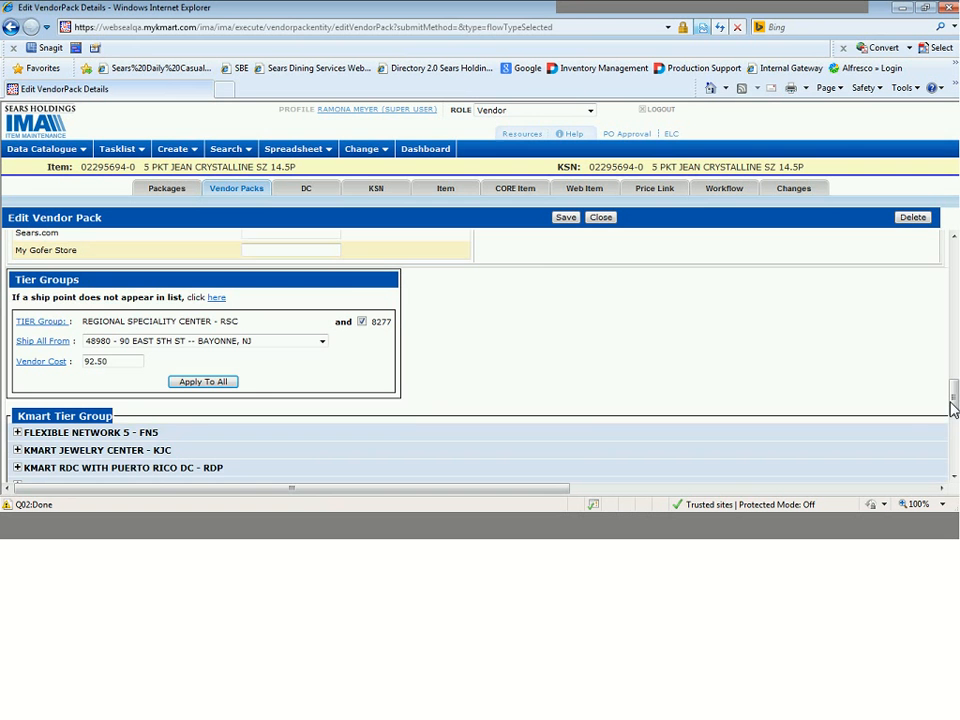
# Step: Save the new vendor pack, staying on its form instead of leaving without saving
pyautogui.moveTo(953, 400); pyautogui.dragTo(953, 258)
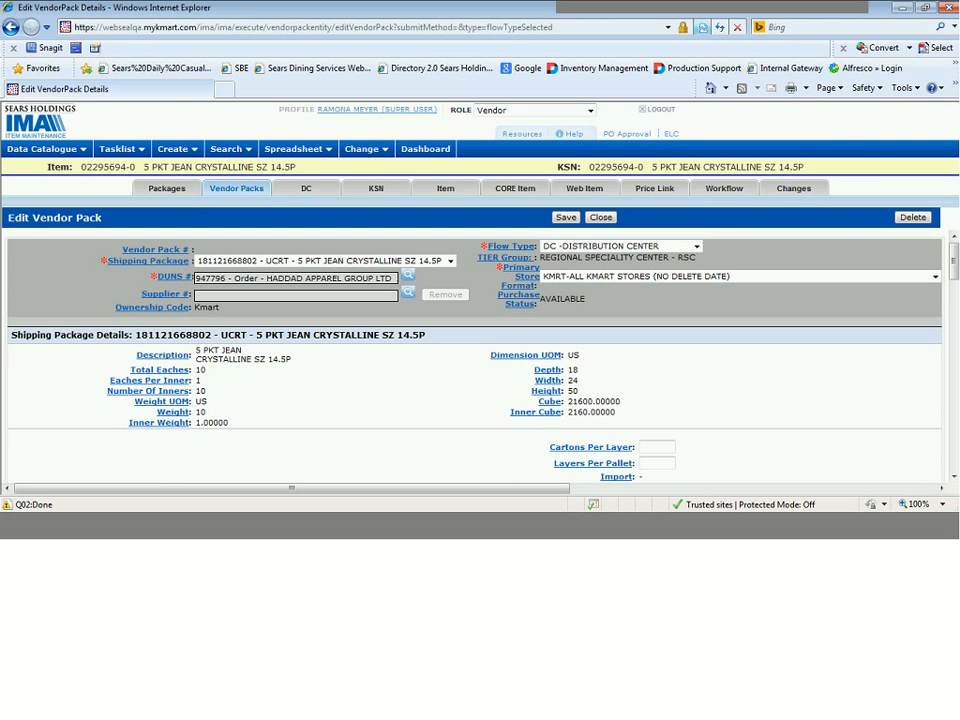
pyautogui.click(729, 192)
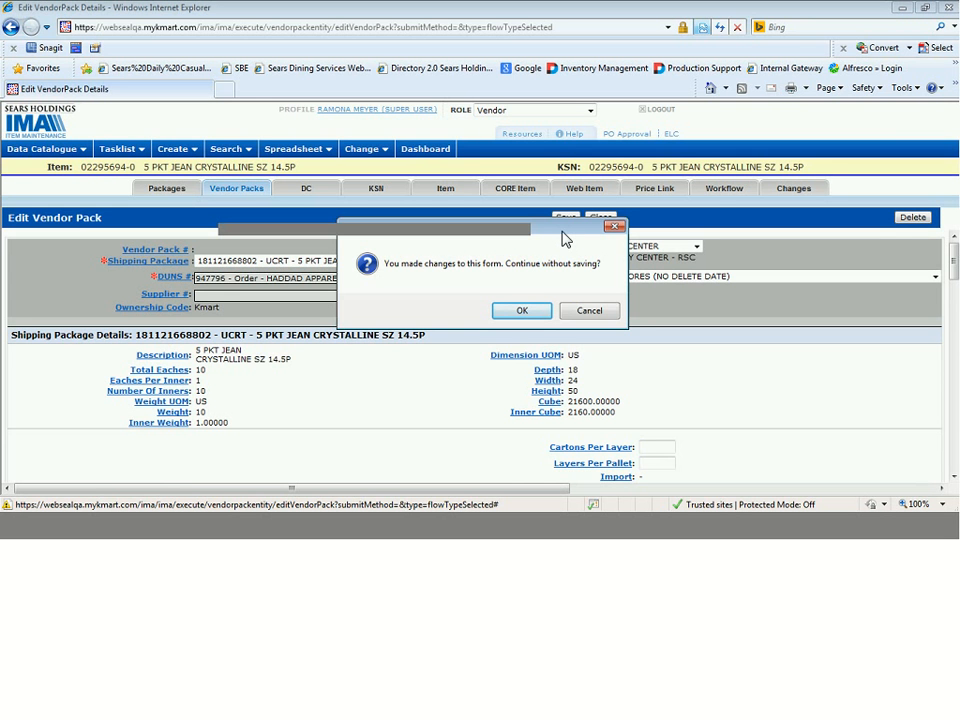
pyautogui.click(596, 316)
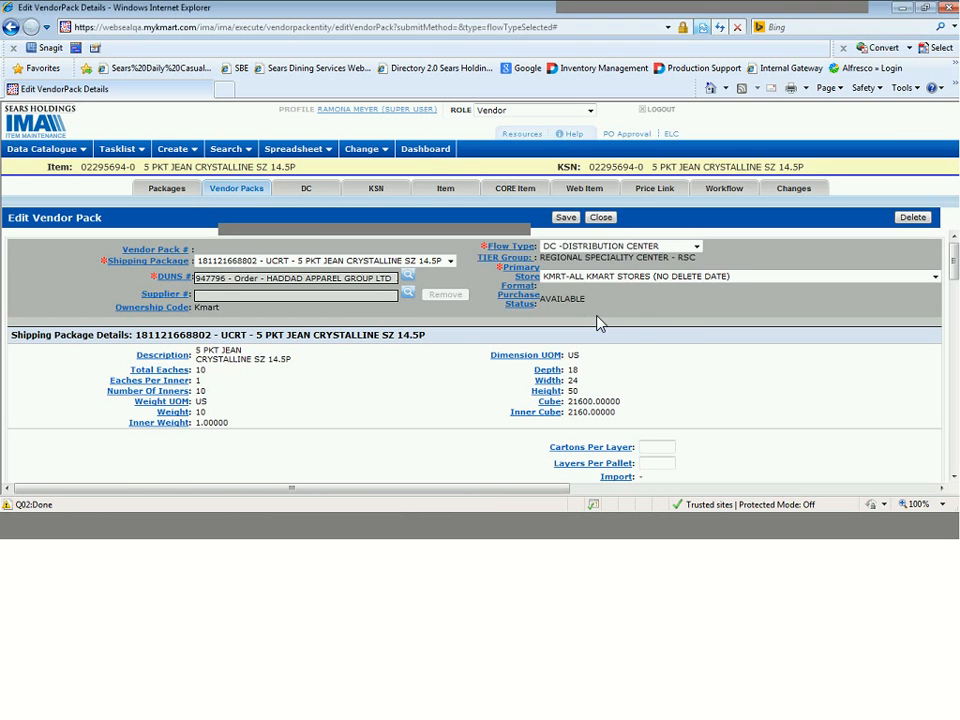
pyautogui.click(566, 218)
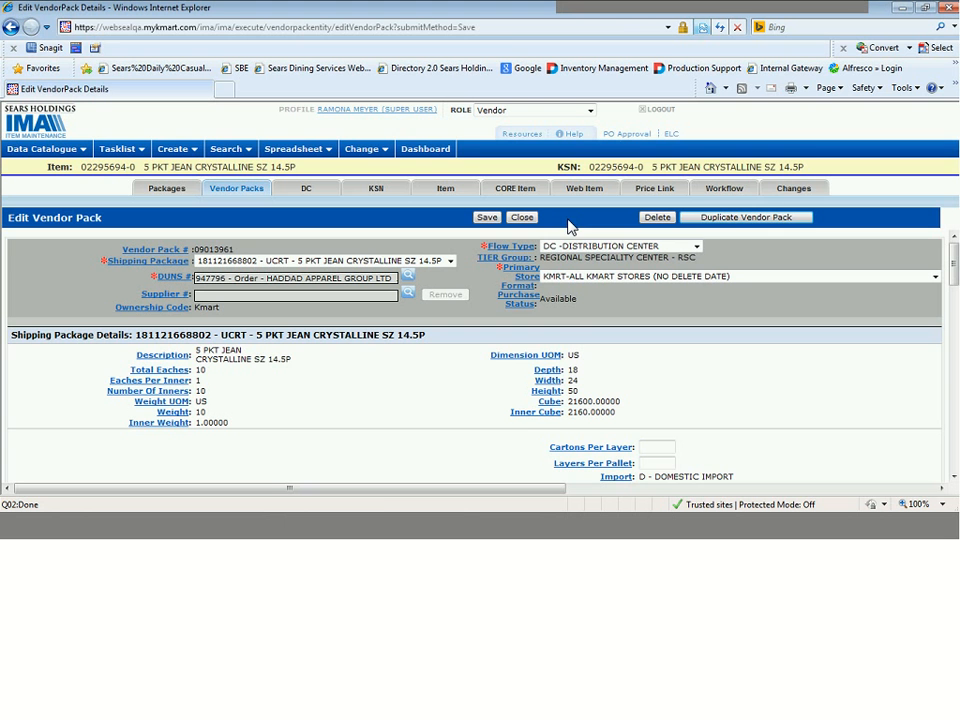
# Step: Run Check For Errors on the KSN's workflow task and review the listed errors and warnings
pyautogui.click(735, 193)
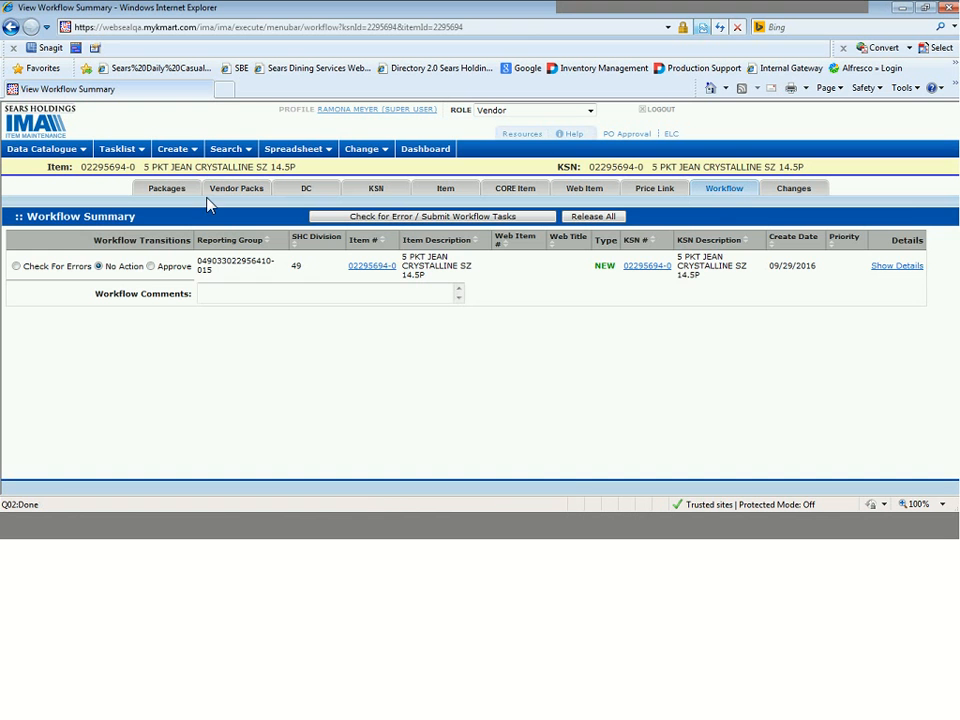
pyautogui.click(15, 266)
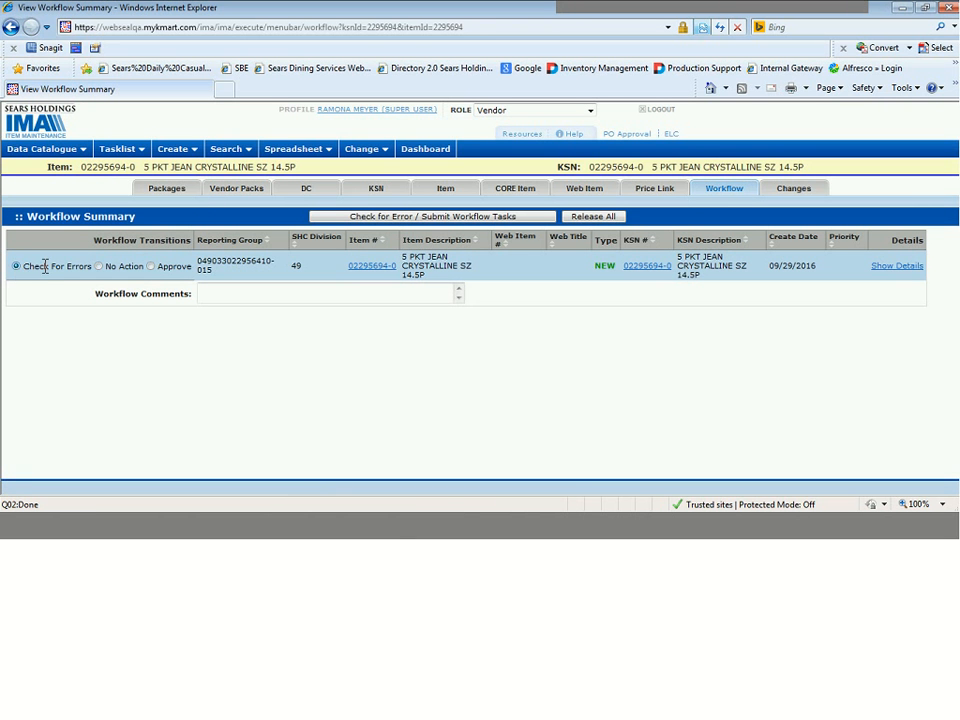
pyautogui.click(380, 222)
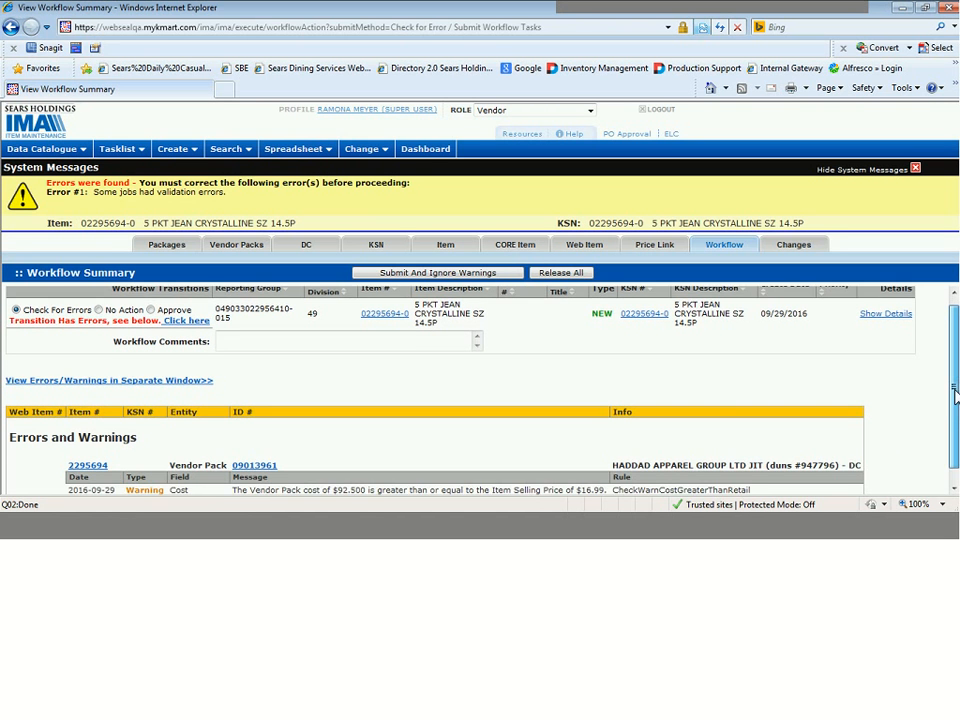
pyautogui.scroll(-1, 956, 395)
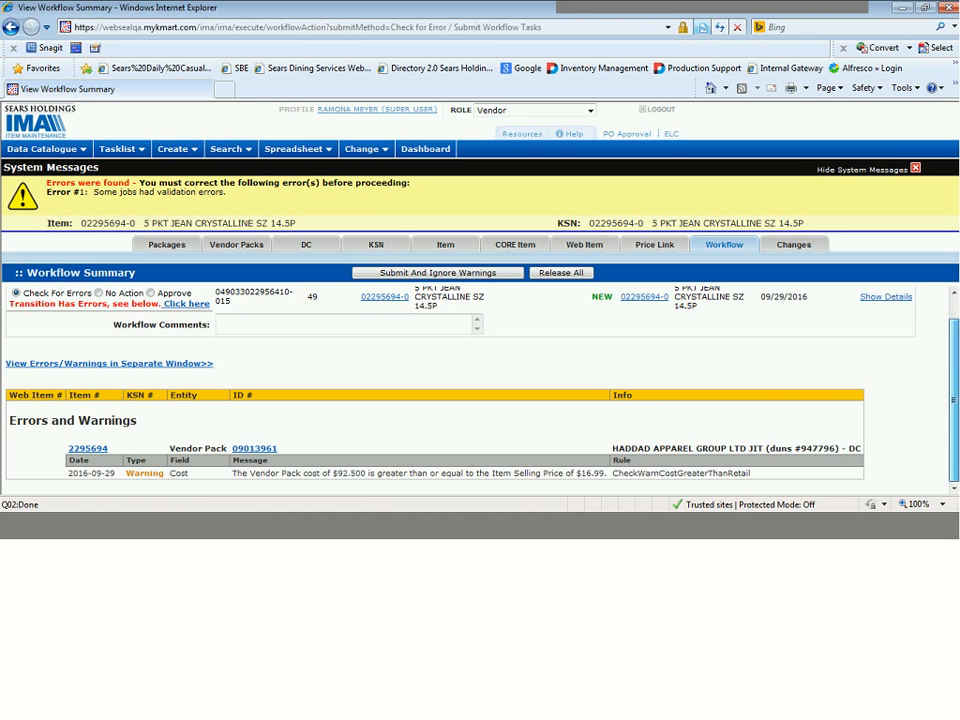
pyautogui.scroll(1, 955, 390)
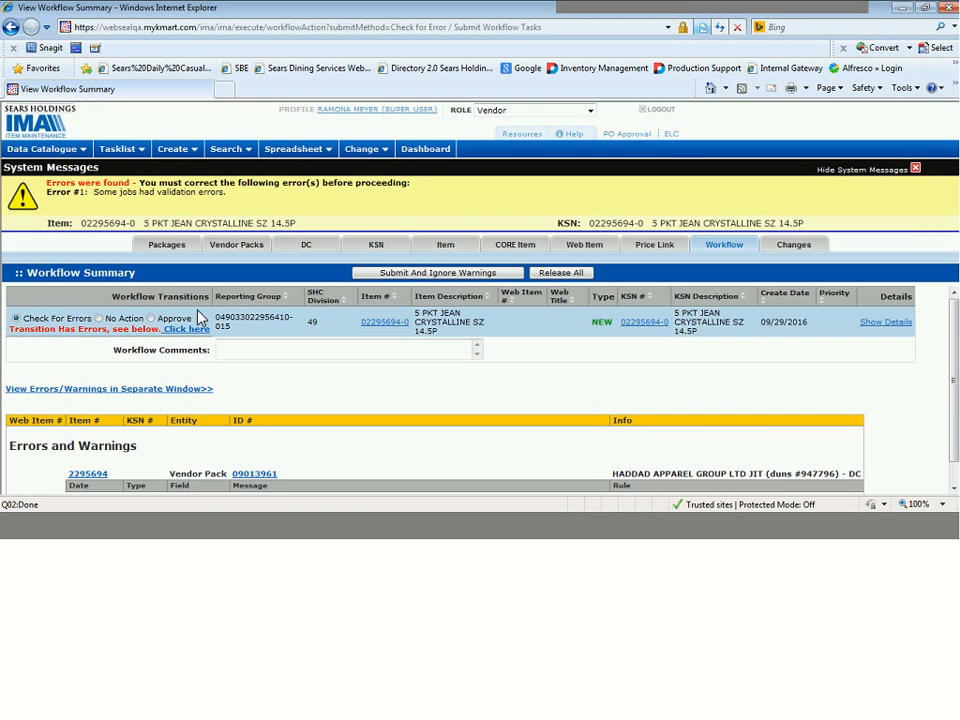
# Step: Approve and submit the workflow task ignoring warnings, and look up the status of KSN 2295694
pyautogui.click(151, 319)
pyautogui.click(500, 276)
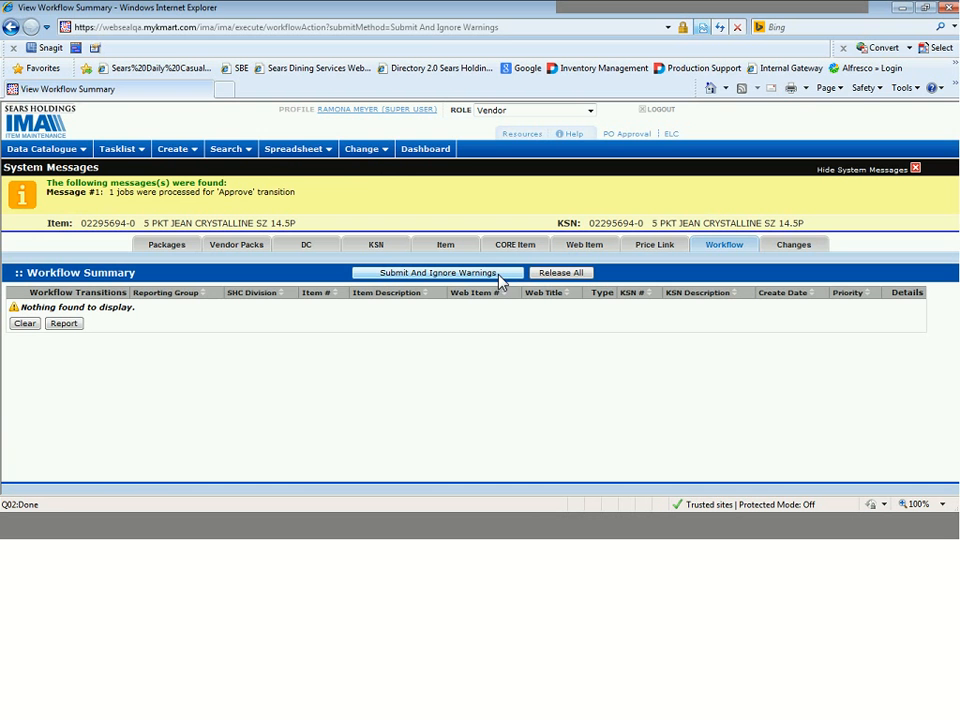
pyautogui.click(245, 150)
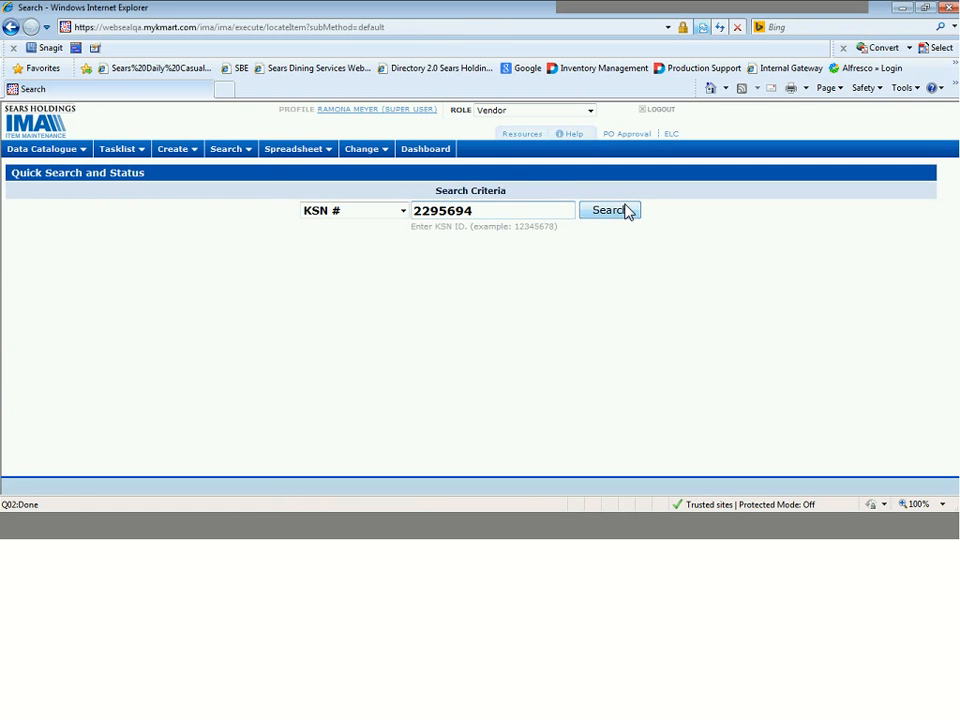
pyautogui.click(625, 211)
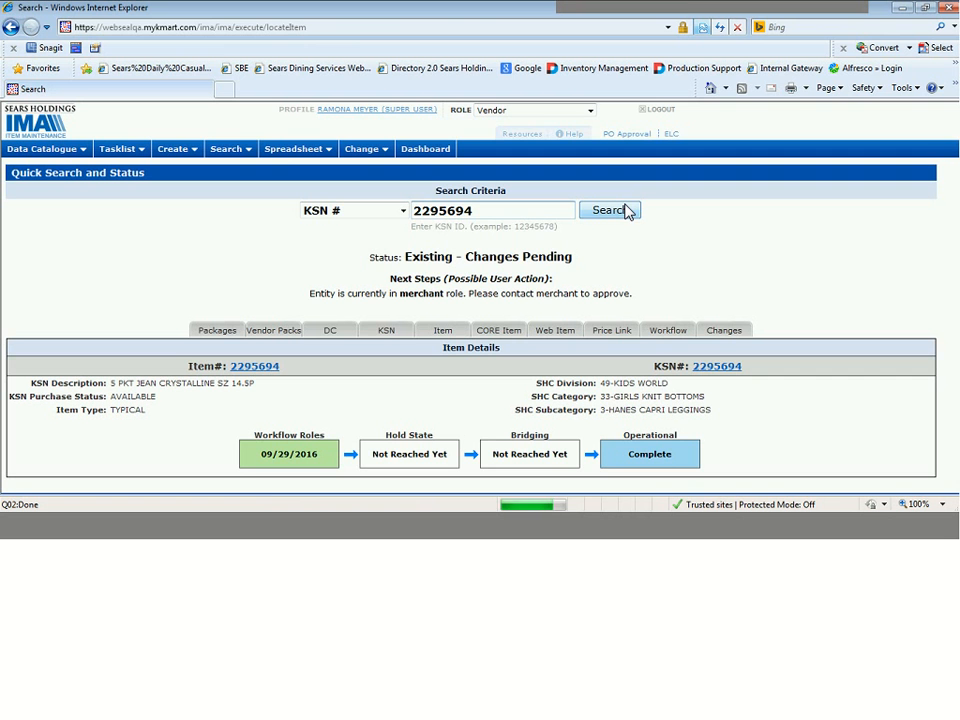
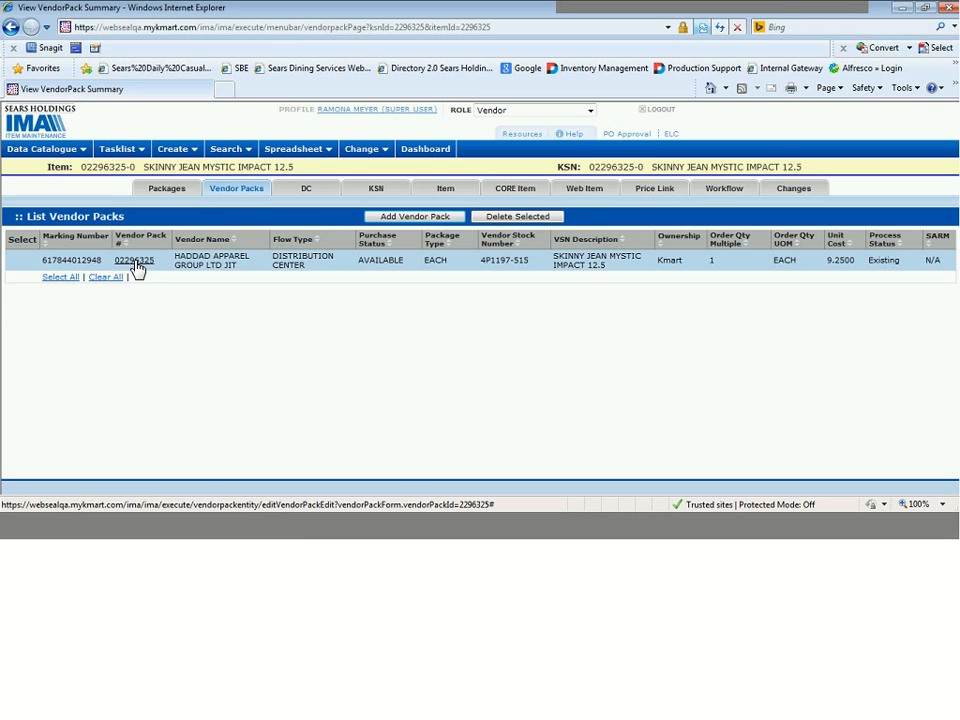
# Step: Open vendor pack 02296325 of SKINNY JEAN MYSTIC IMPACT 12.5 and start duplicating it
pyautogui.click(135, 260)
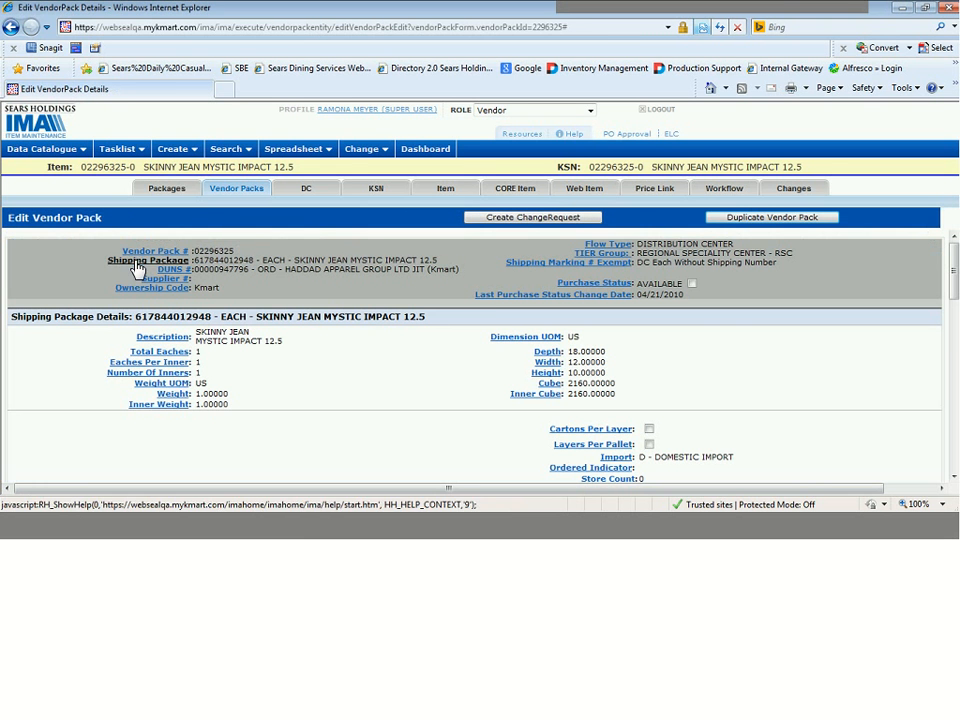
pyautogui.click(805, 224)
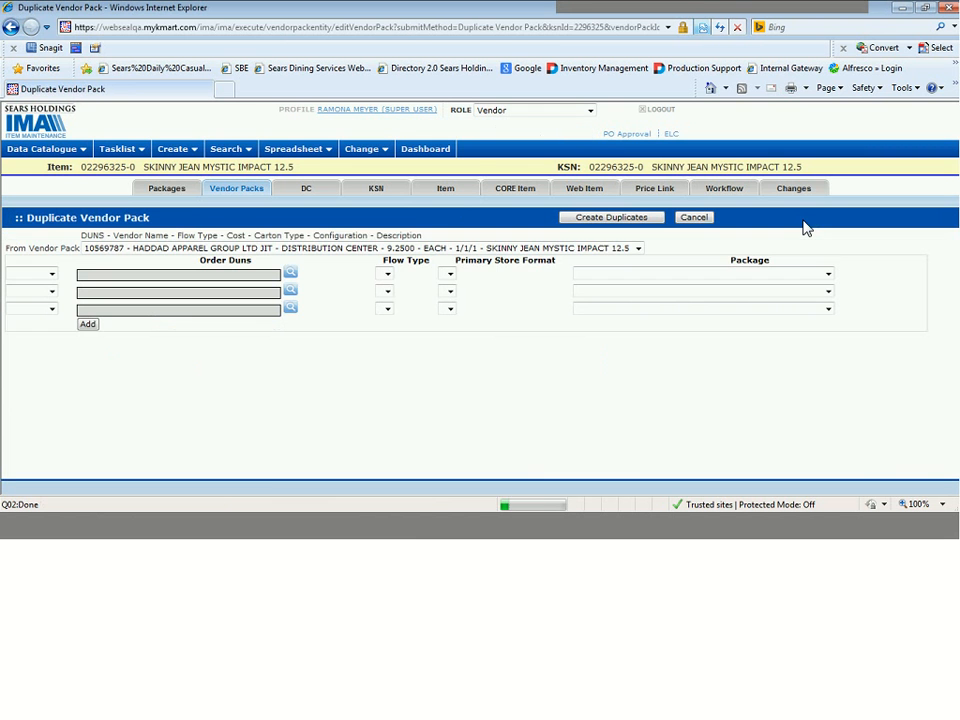
pyautogui.click(52, 274)
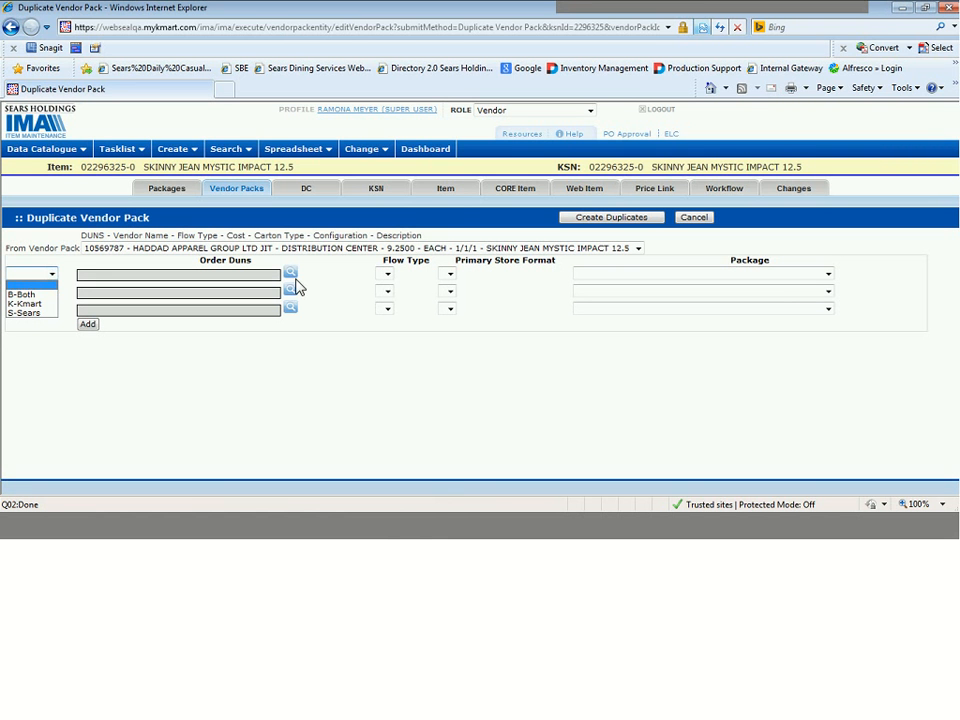
pyautogui.click(387, 276)
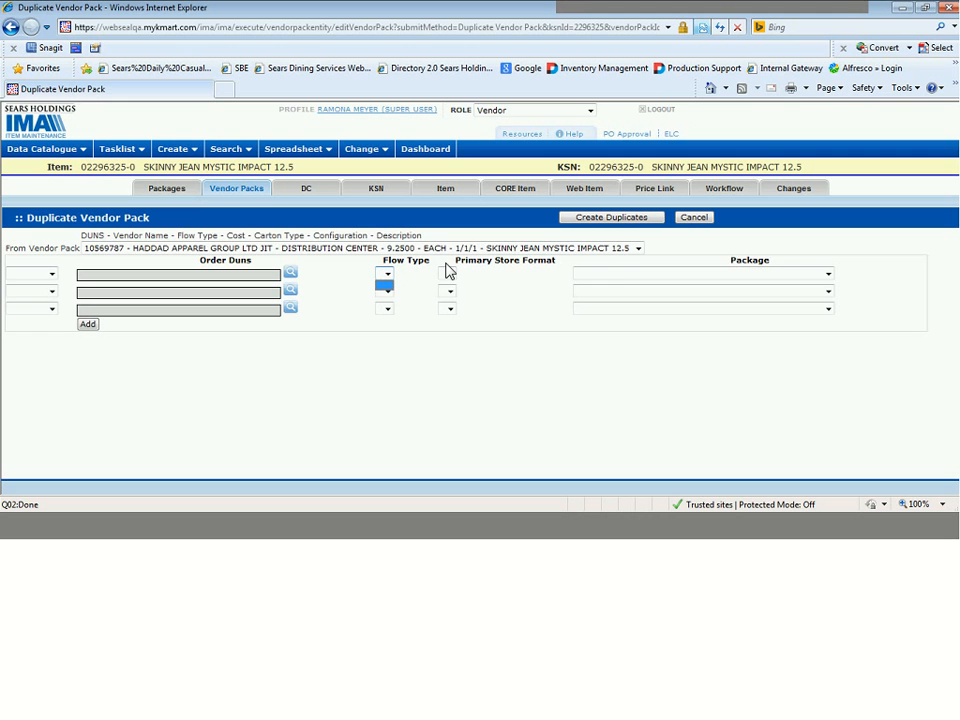
pyautogui.click(448, 274)
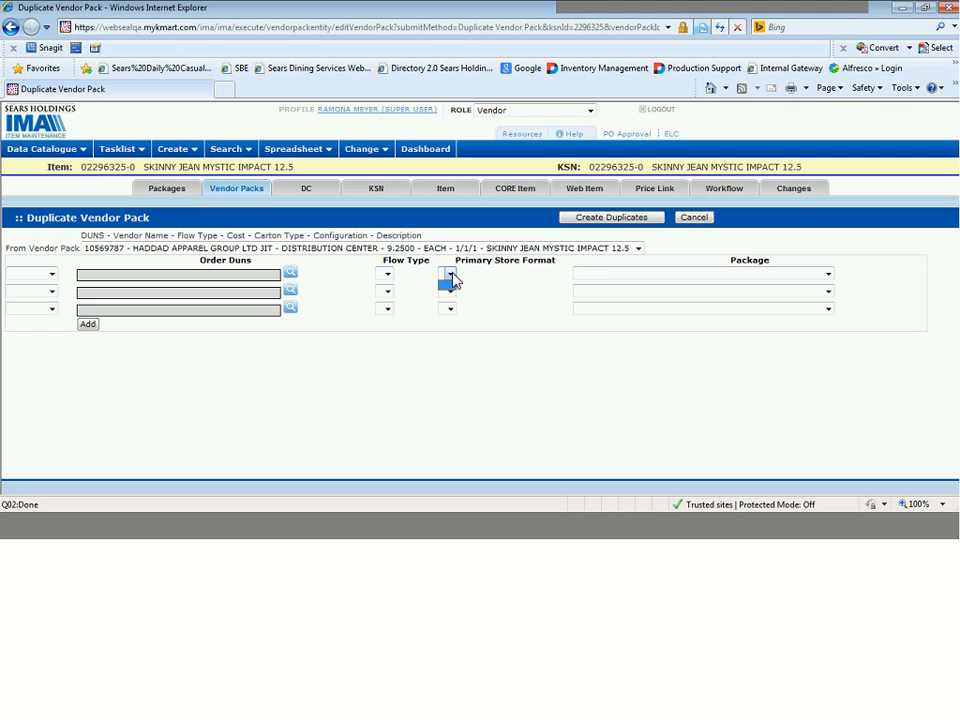
pyautogui.click(630, 279)
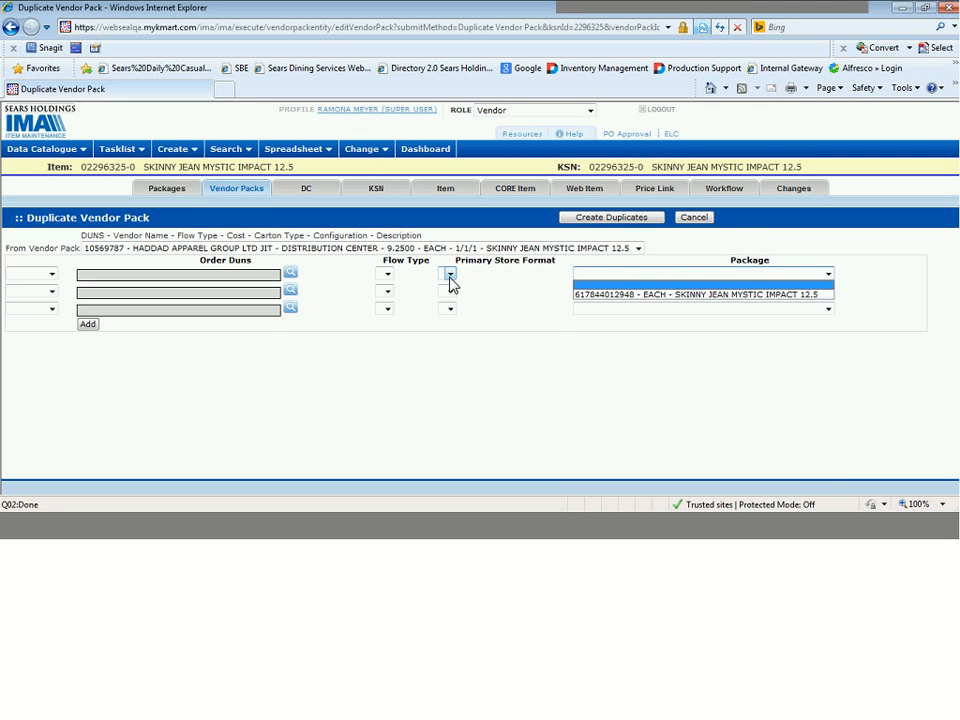
pyautogui.click(449, 277)
pyautogui.click(386, 274)
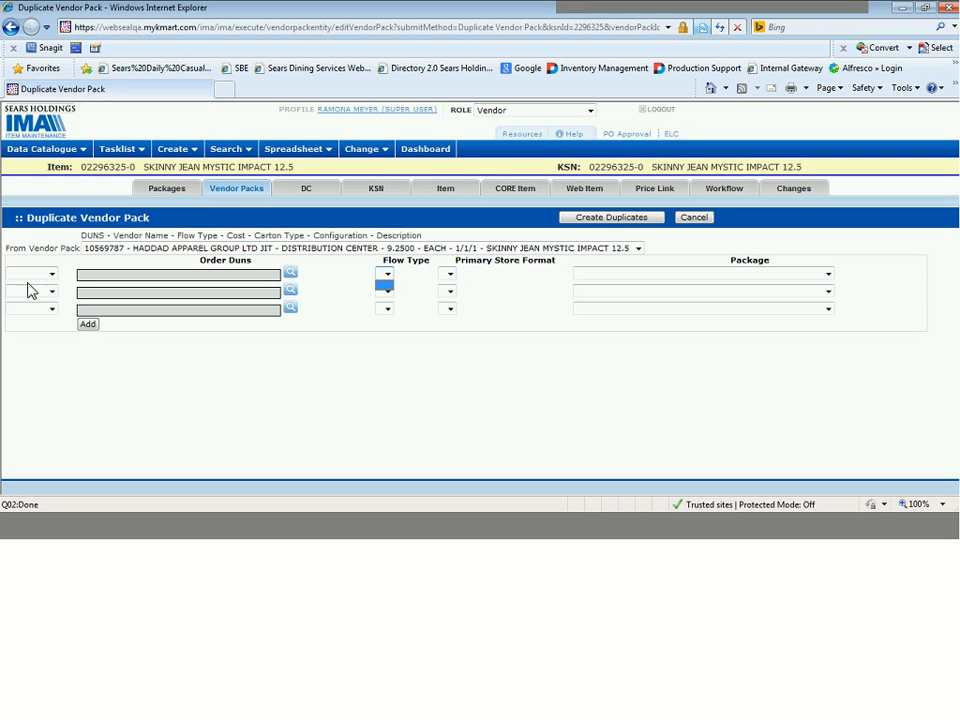
# Step: Set the first duplicate's ownership to K-Kmart and assign order DUNS 947796, HADDAD APPAREL GROUP LTD JIT
pyautogui.click(48, 274)
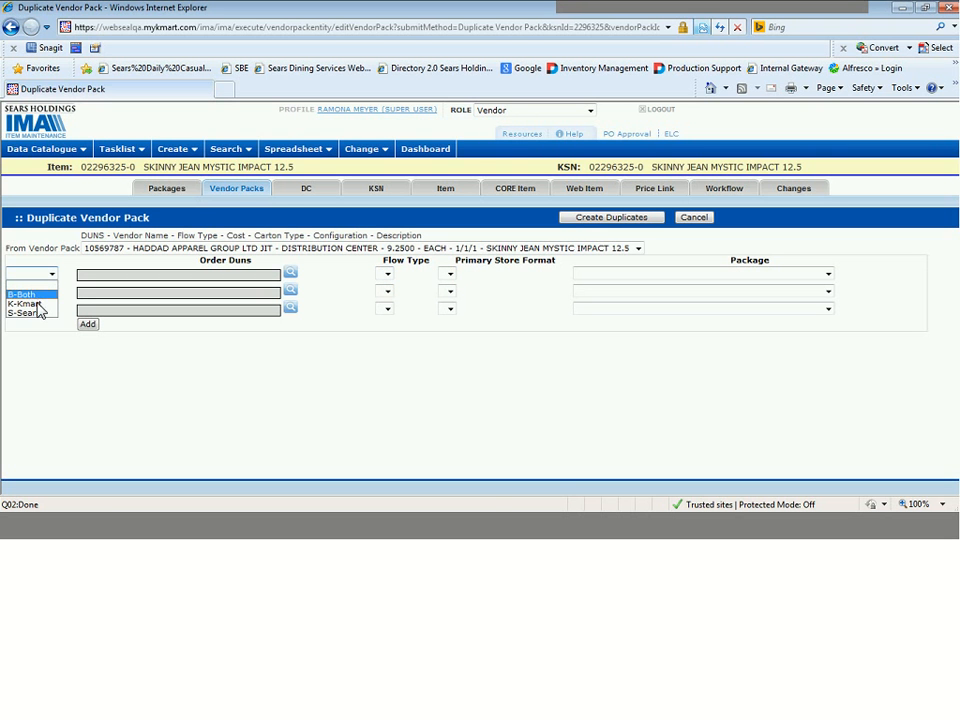
pyautogui.click(37, 303)
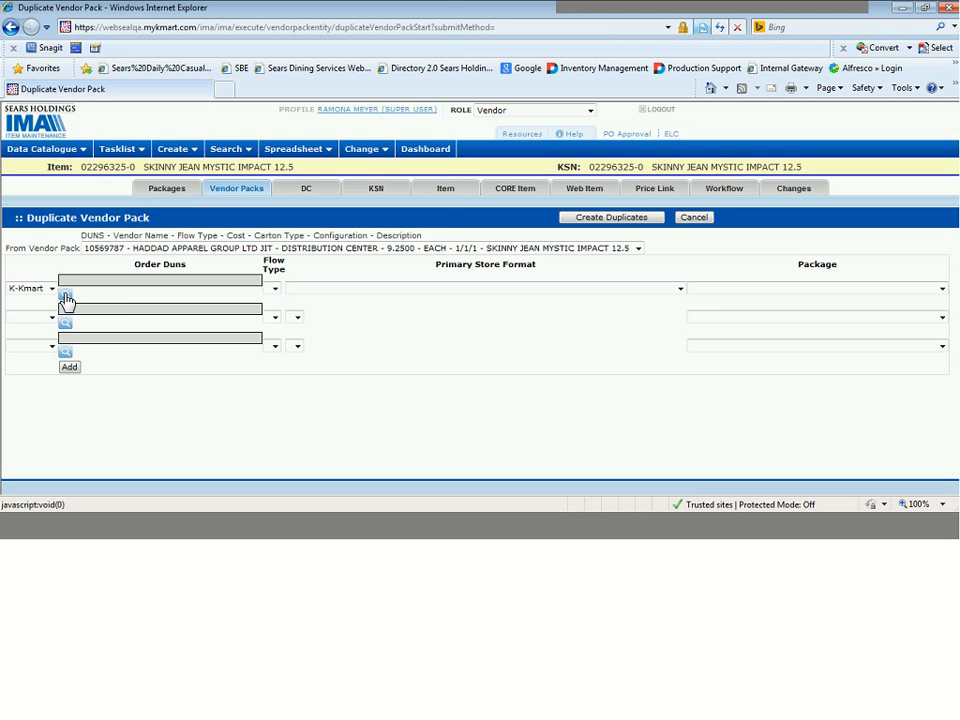
pyautogui.click(65, 297)
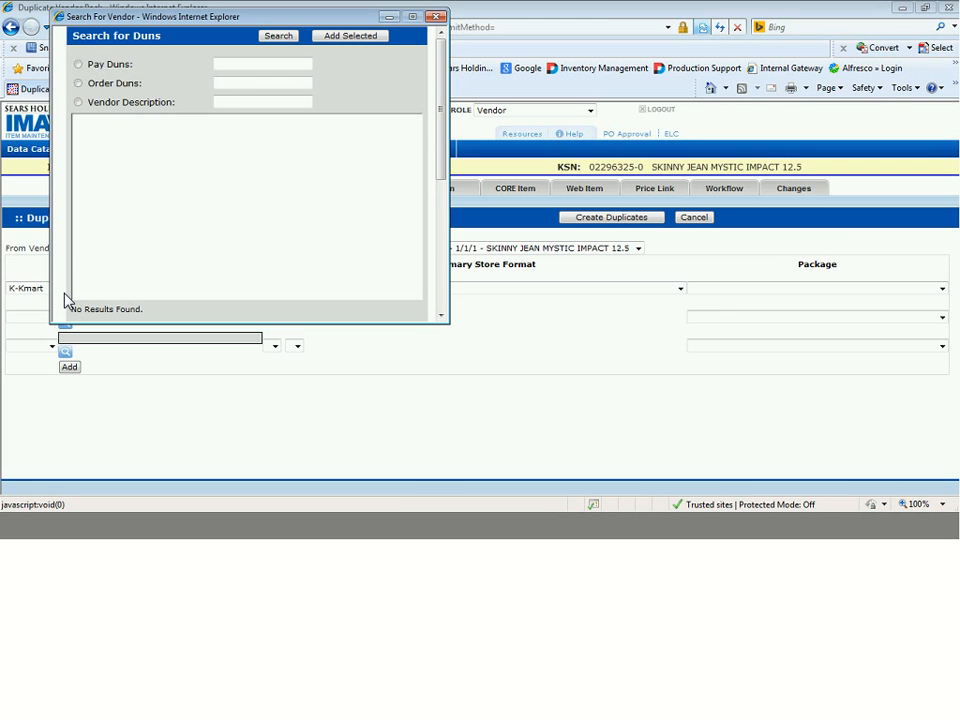
pyautogui.click(232, 84)
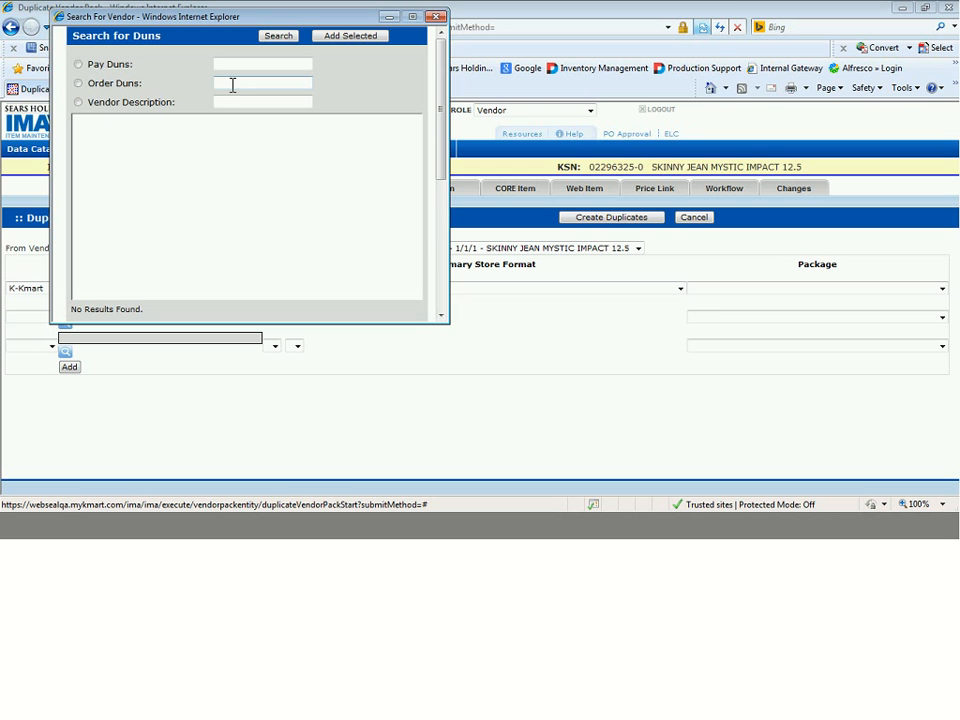
pyautogui.write('947796')
pyautogui.press('Return')
pyautogui.click(189, 129)
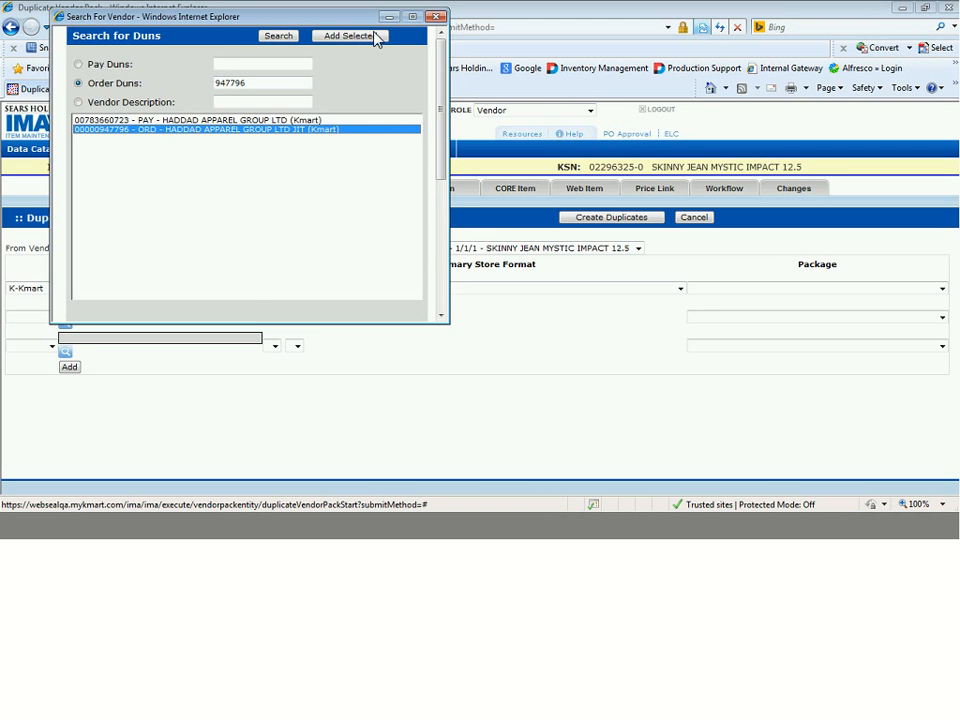
pyautogui.click(372, 36)
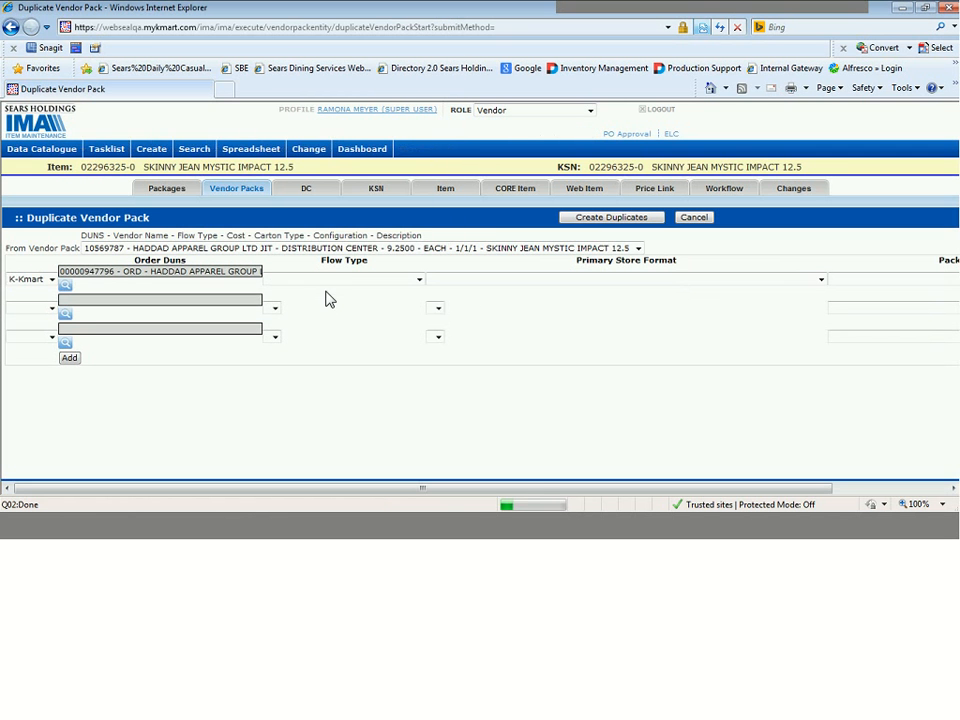
# Step: Set the duplicate's flow type to DSD DIRECT TO STORE and its primary store format to KMRT-ALL KMART STORES (NO DELETE DATE)
pyautogui.click(346, 281)
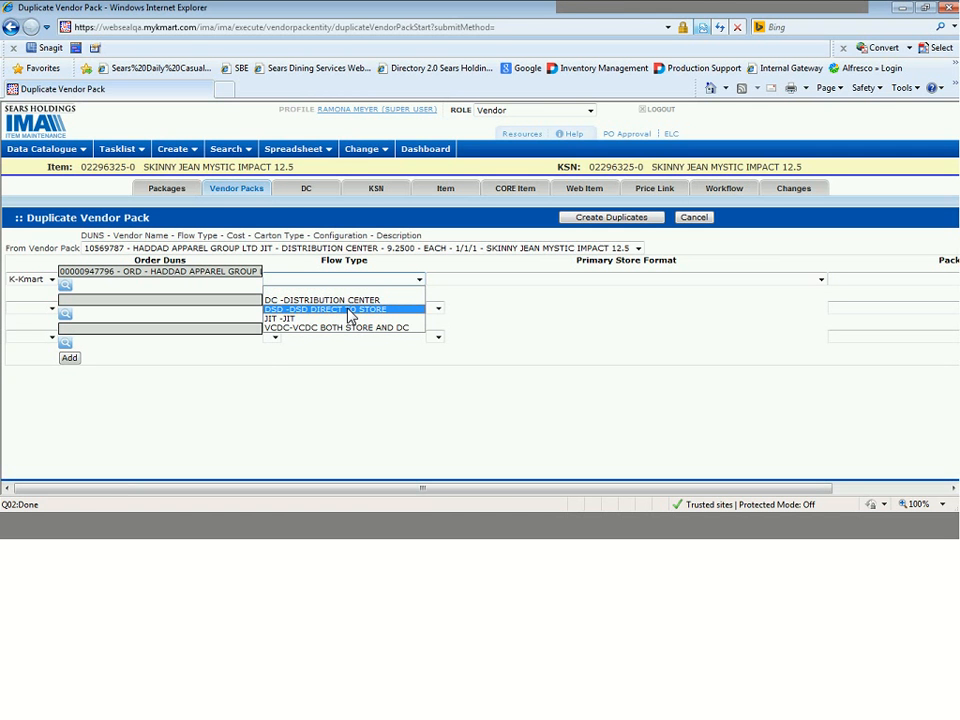
pyautogui.click(350, 310)
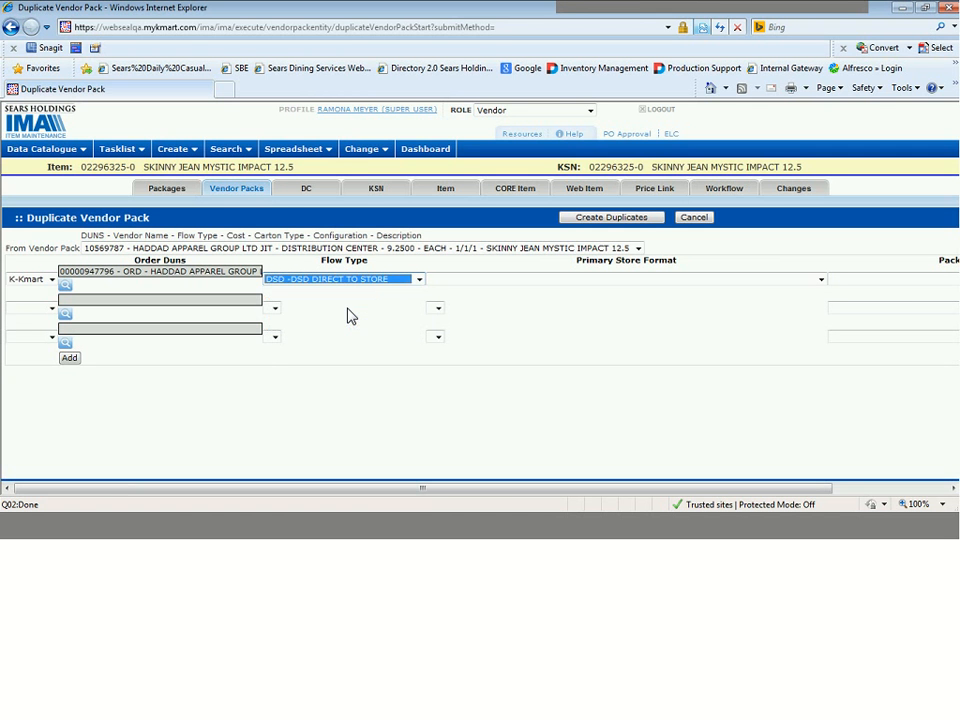
pyautogui.click(526, 281)
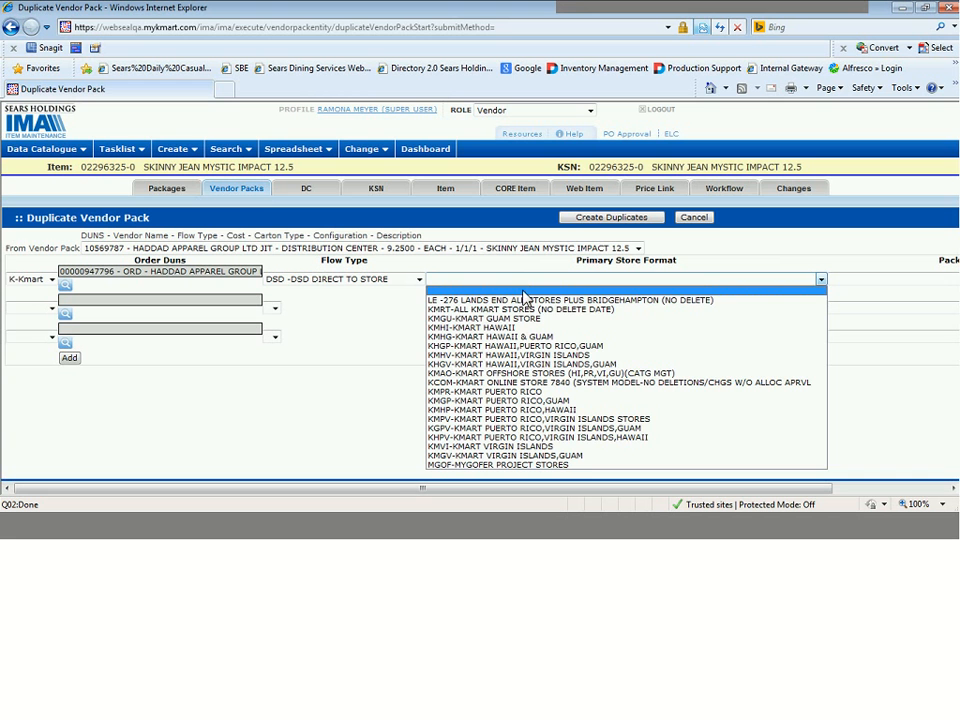
pyautogui.click(520, 308)
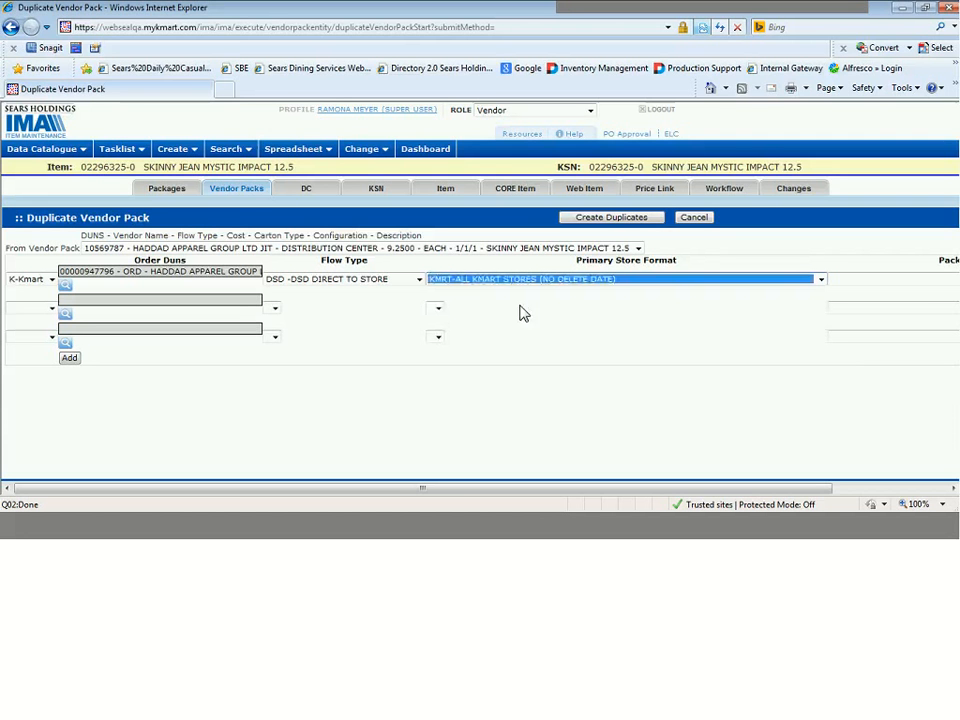
pyautogui.click(904, 280)
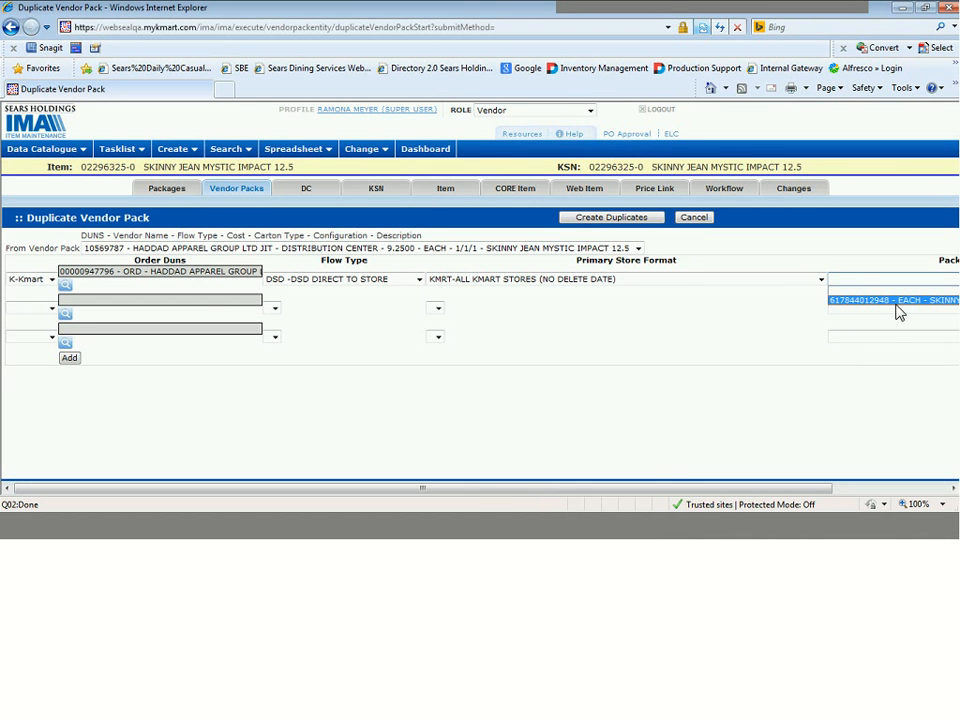
pyautogui.moveTo(693, 490); pyautogui.dragTo(844, 490)
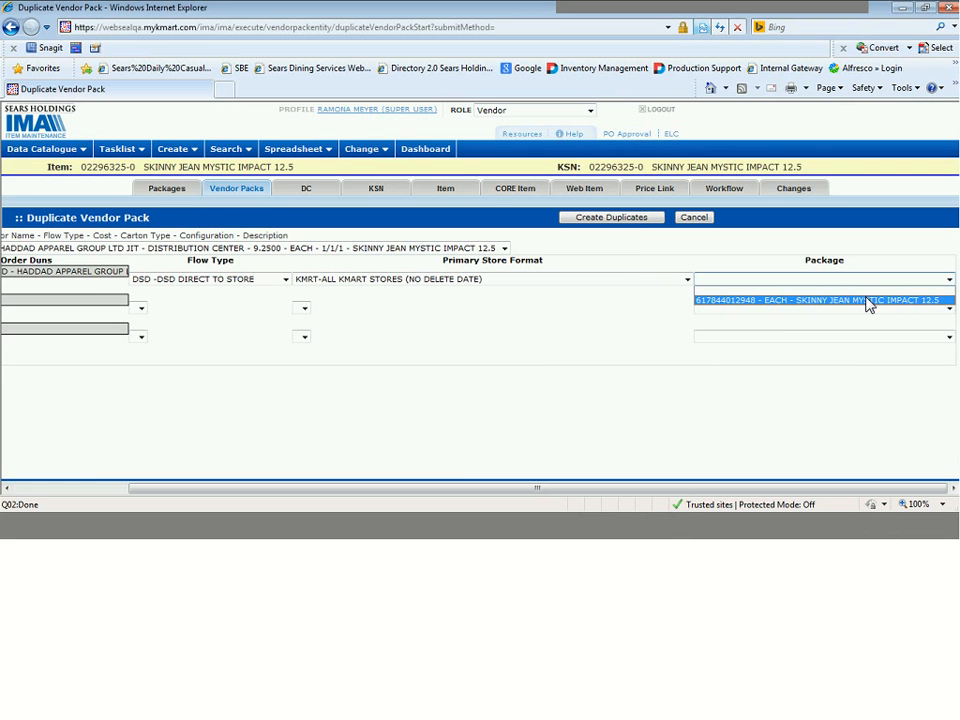
pyautogui.click(868, 302)
pyautogui.click(541, 346)
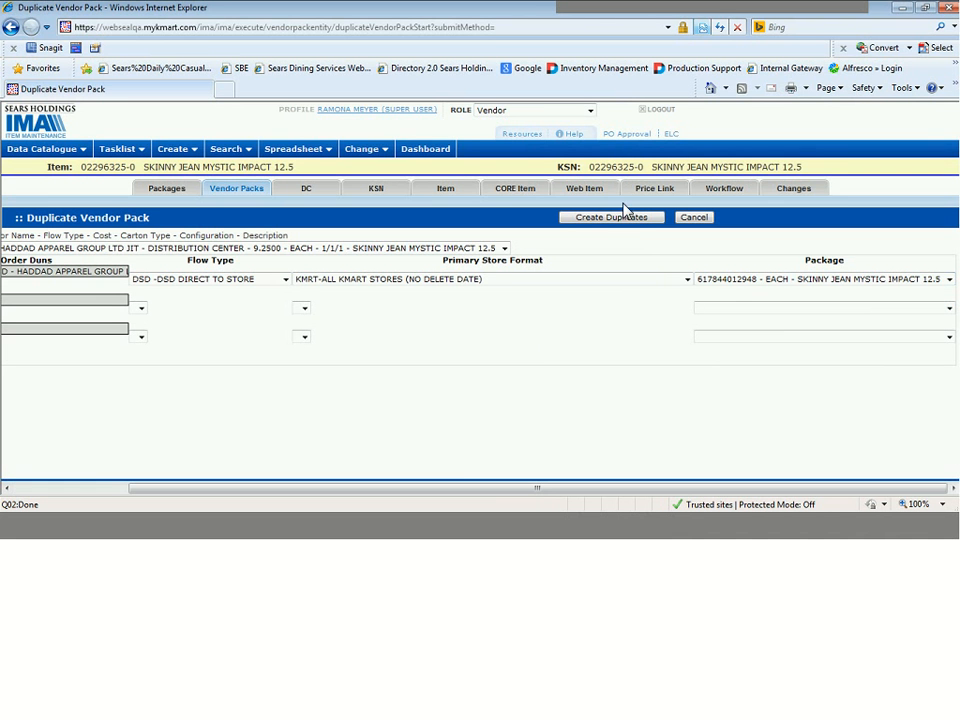
pyautogui.click(610, 217)
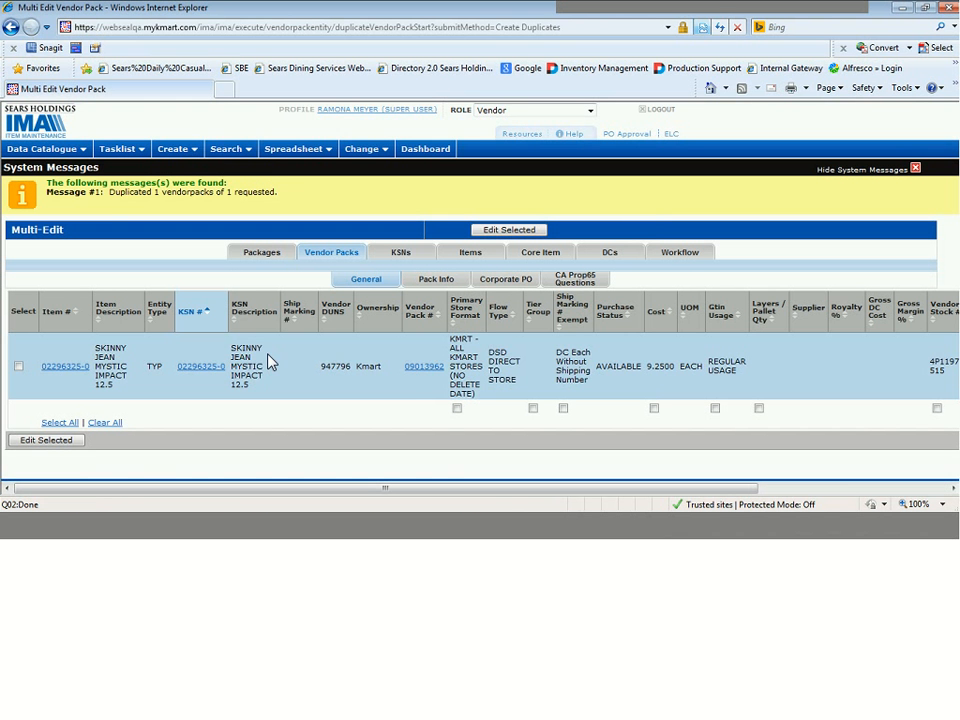
# Step: Open the duplicated vendor pack for editing and set its Projected First In-Store Date to 09/28/2016
pyautogui.click(418, 368)
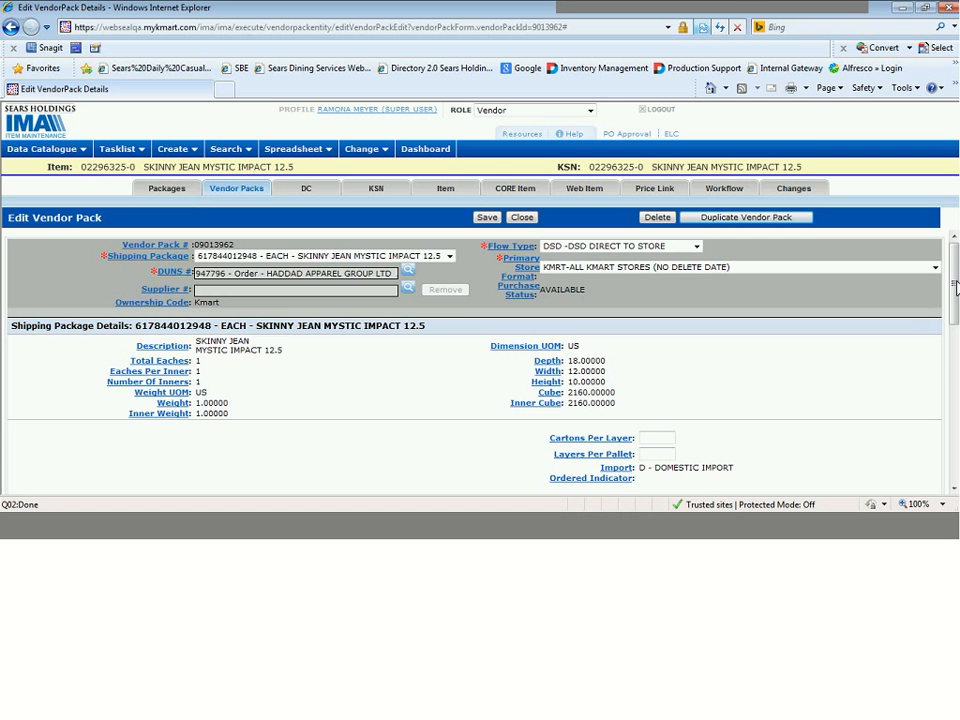
pyautogui.moveTo(953, 275); pyautogui.dragTo(957, 365)
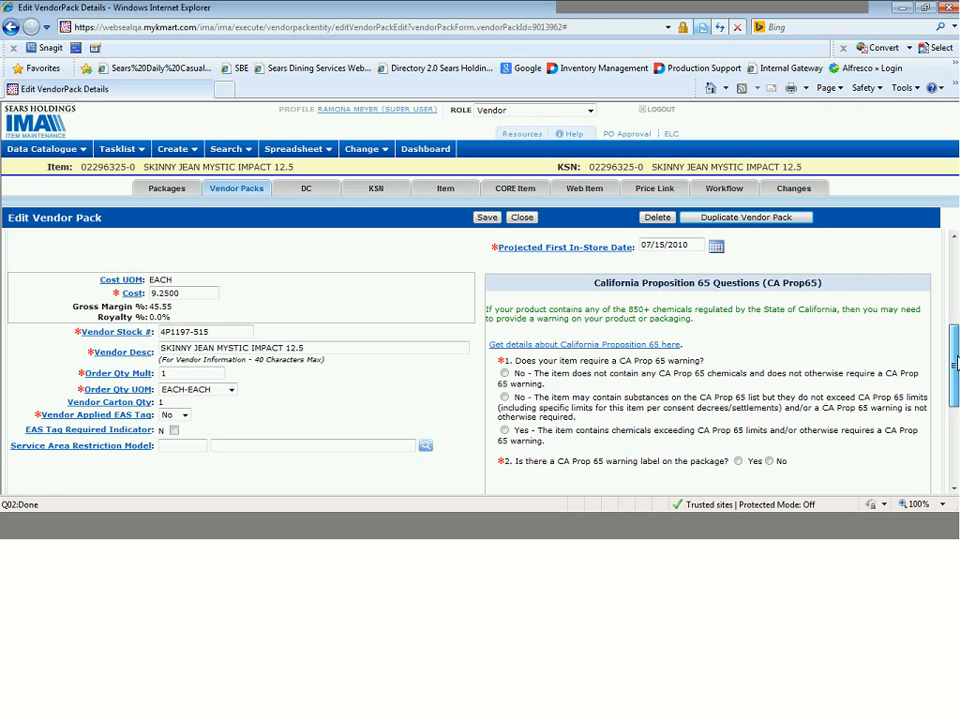
pyautogui.moveTo(955, 365); pyautogui.dragTo(956, 340)
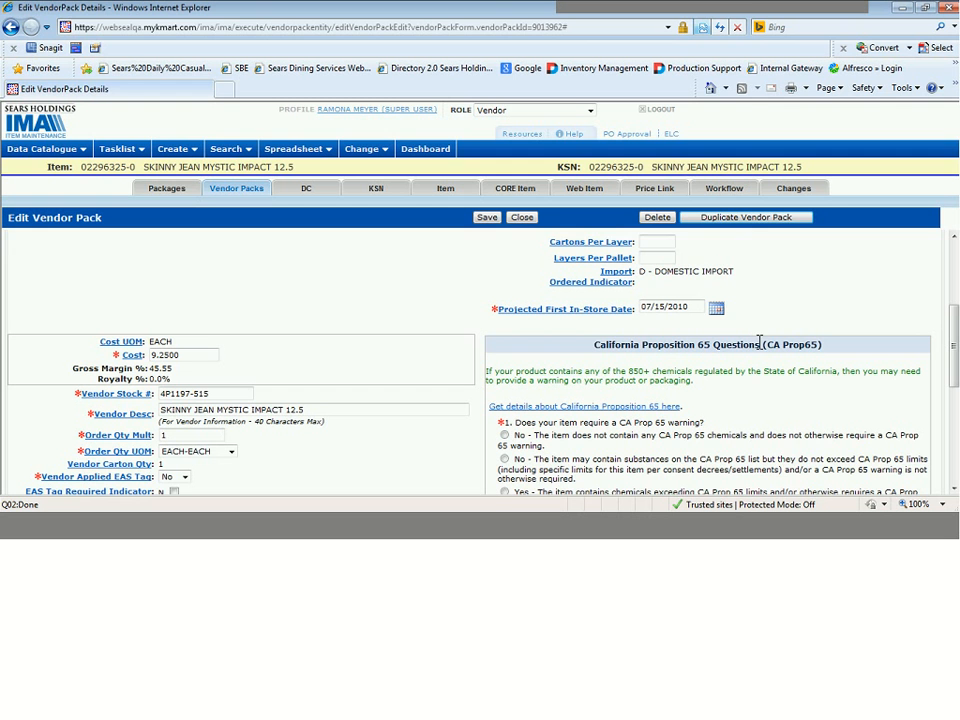
pyautogui.click(716, 311)
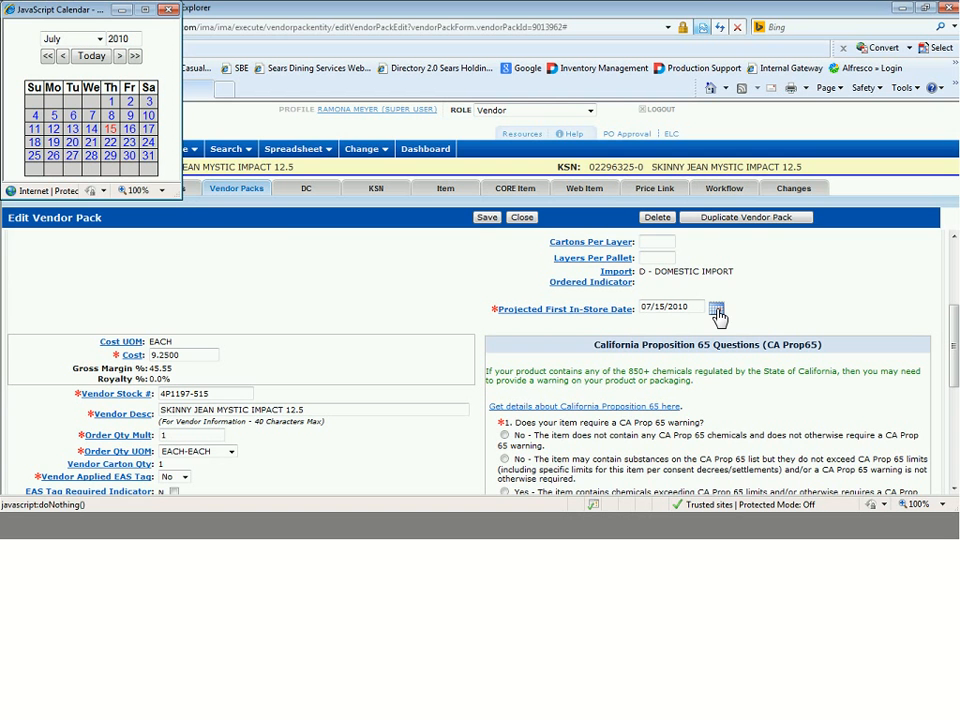
pyautogui.click(95, 58)
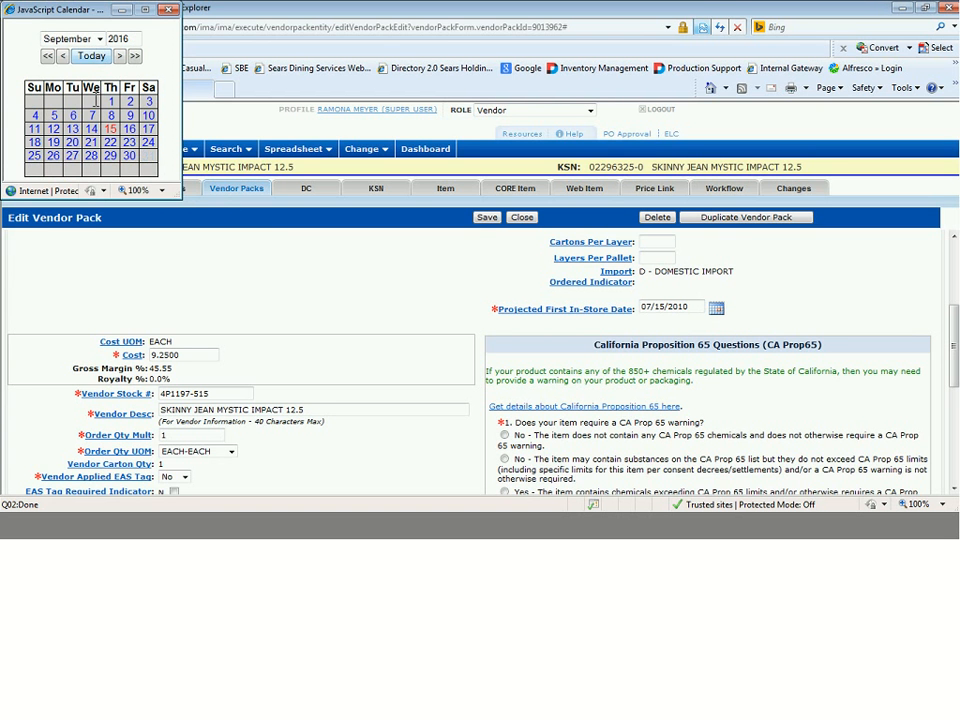
pyautogui.click(91, 156)
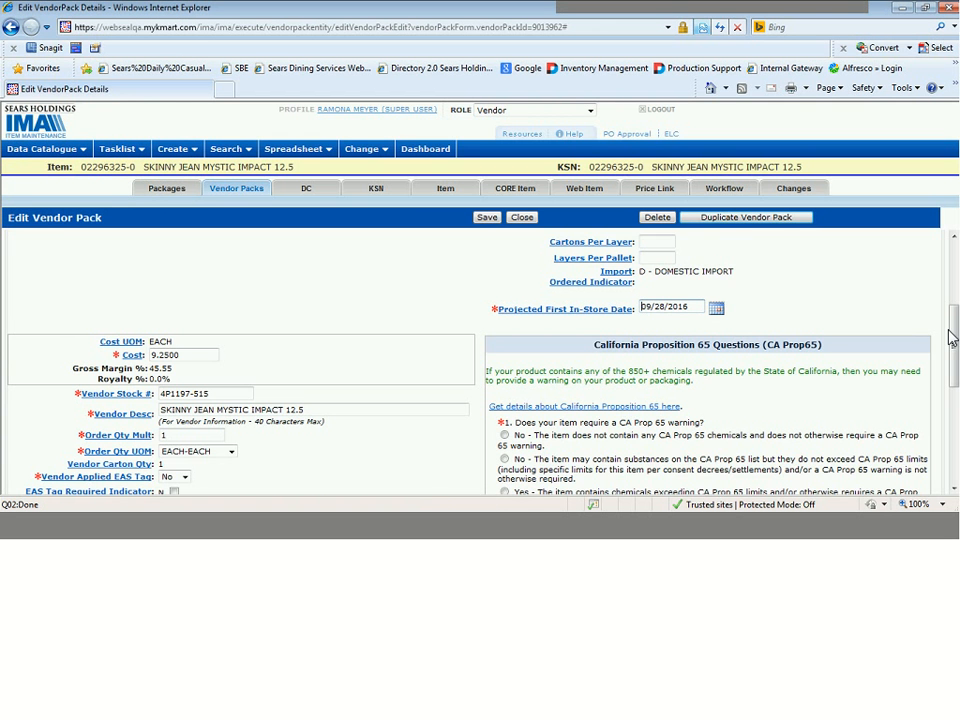
# Step: Answer the CA Prop 65 questions: no listed chemicals and no warning required, and no warning label on the package
pyautogui.moveTo(950, 335); pyautogui.dragTo(949, 388)
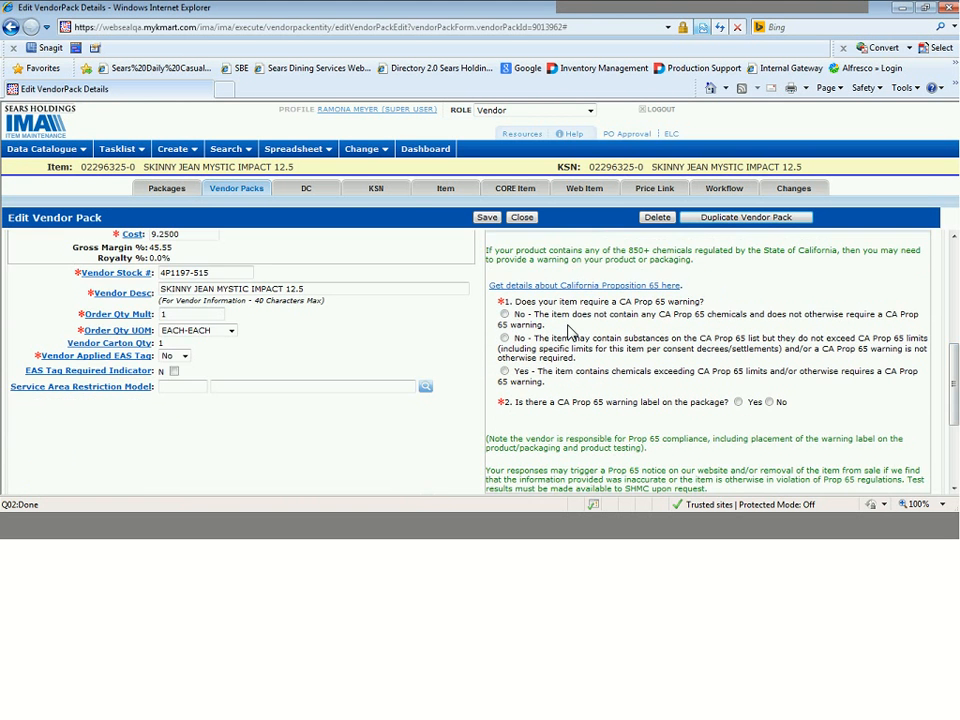
pyautogui.click(505, 315)
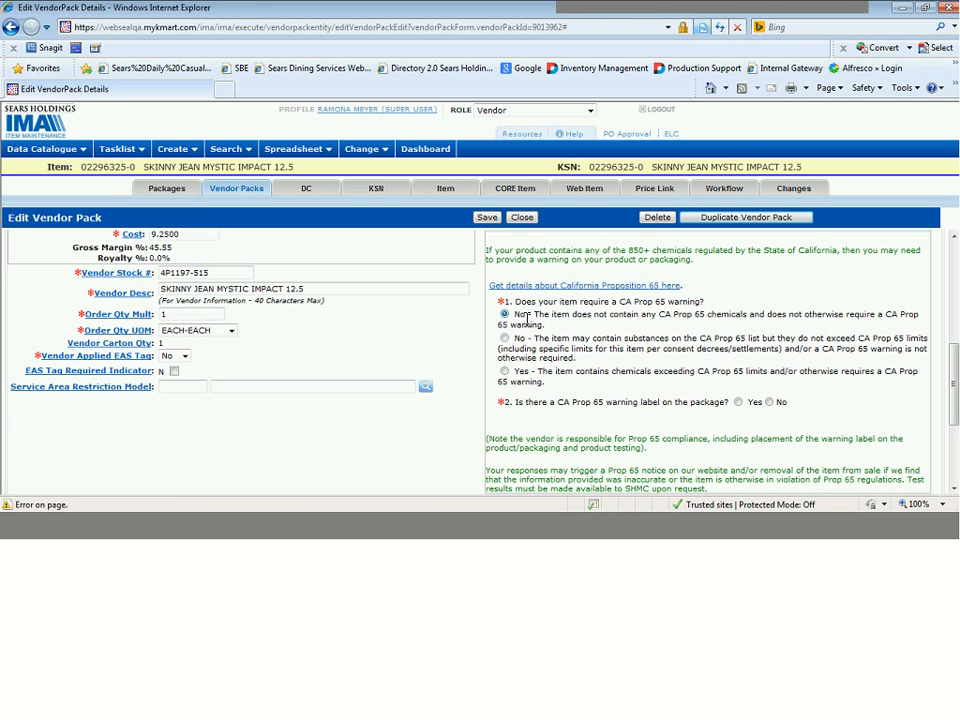
pyautogui.click(768, 402)
# Step: Check the National Retail, Corporate PO and cost fields of the duplicated vendor pack, and save it
pyautogui.moveTo(951, 395); pyautogui.dragTo(945, 440)
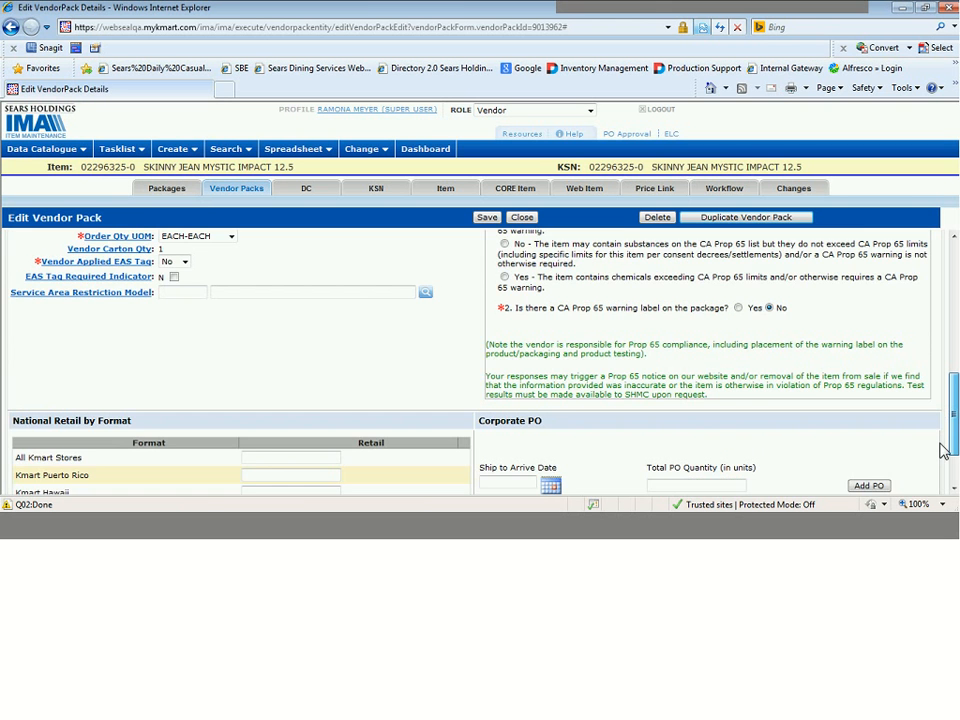
pyautogui.scroll(-2, 941, 450)
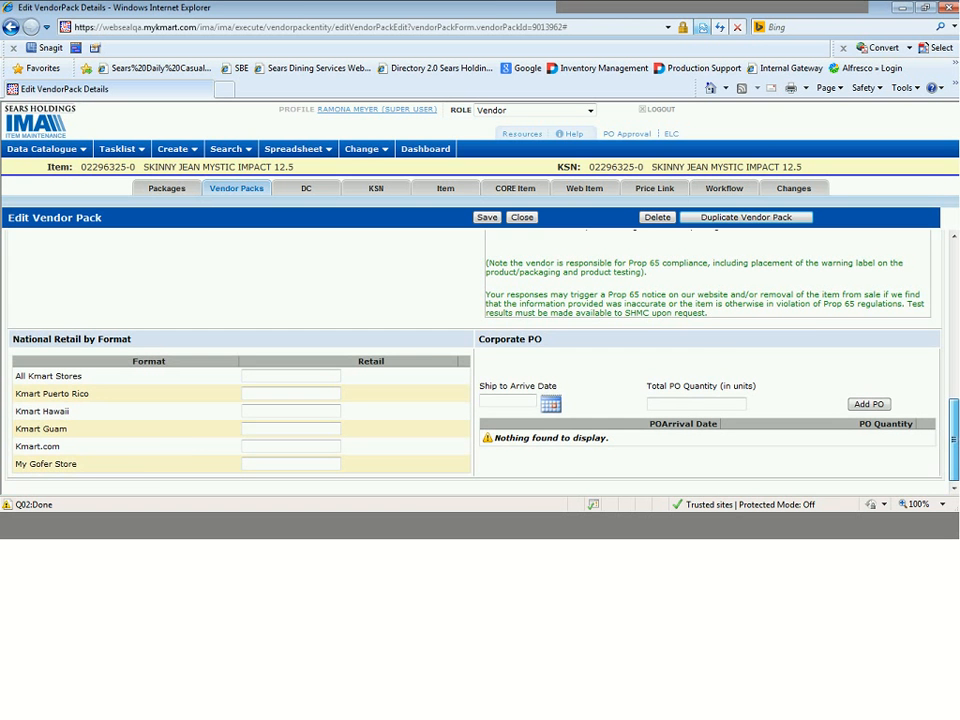
pyautogui.moveTo(954, 440); pyautogui.dragTo(955, 357)
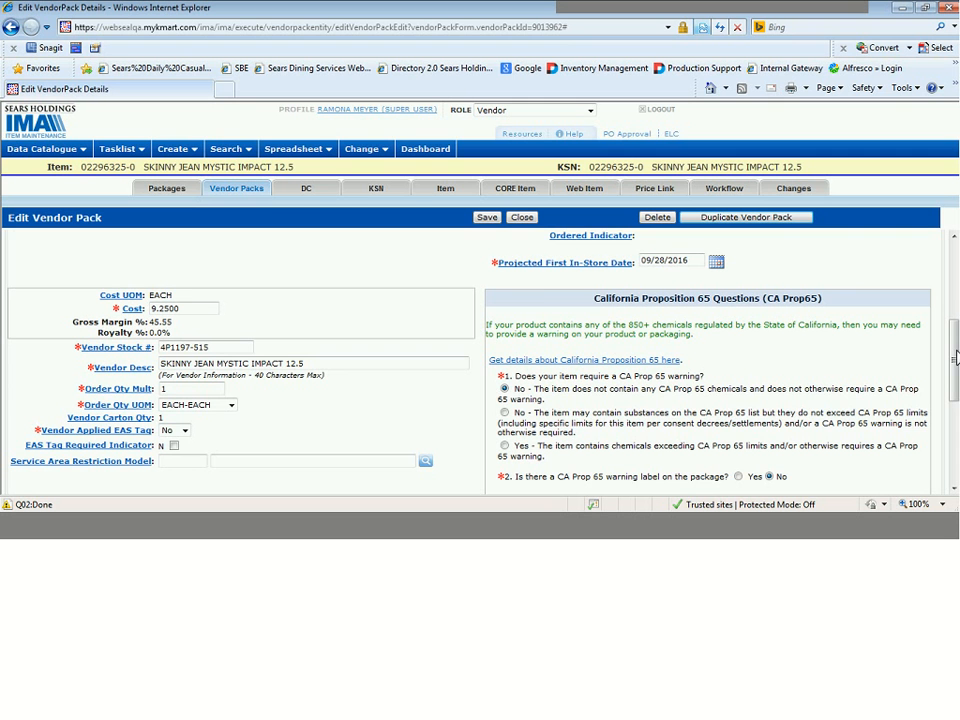
pyautogui.click(195, 307)
pyautogui.click(487, 220)
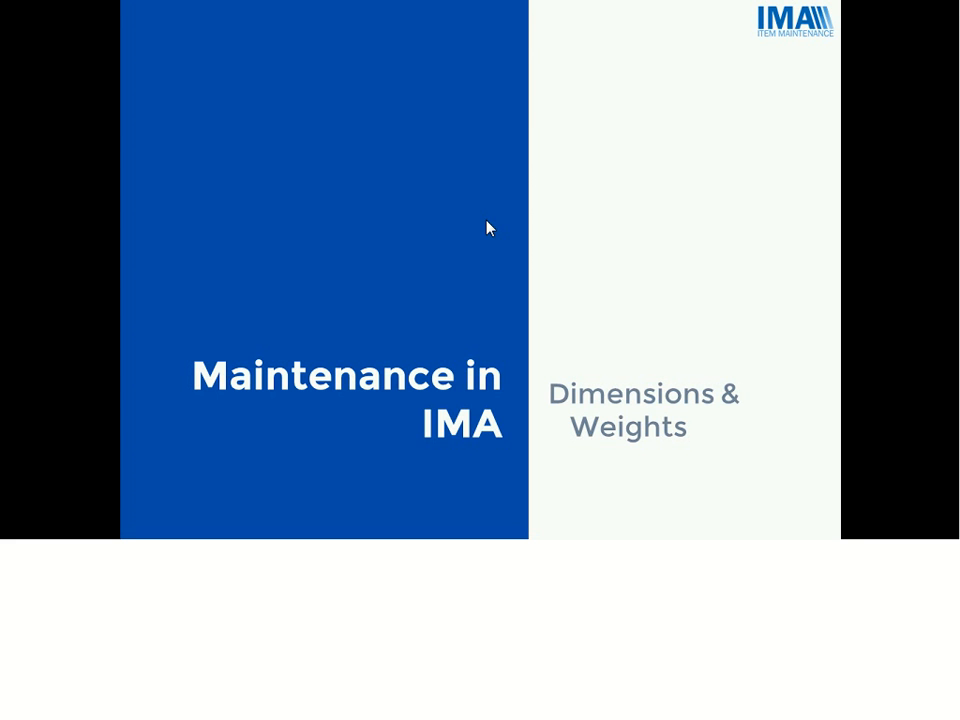
pyautogui.press('Right')
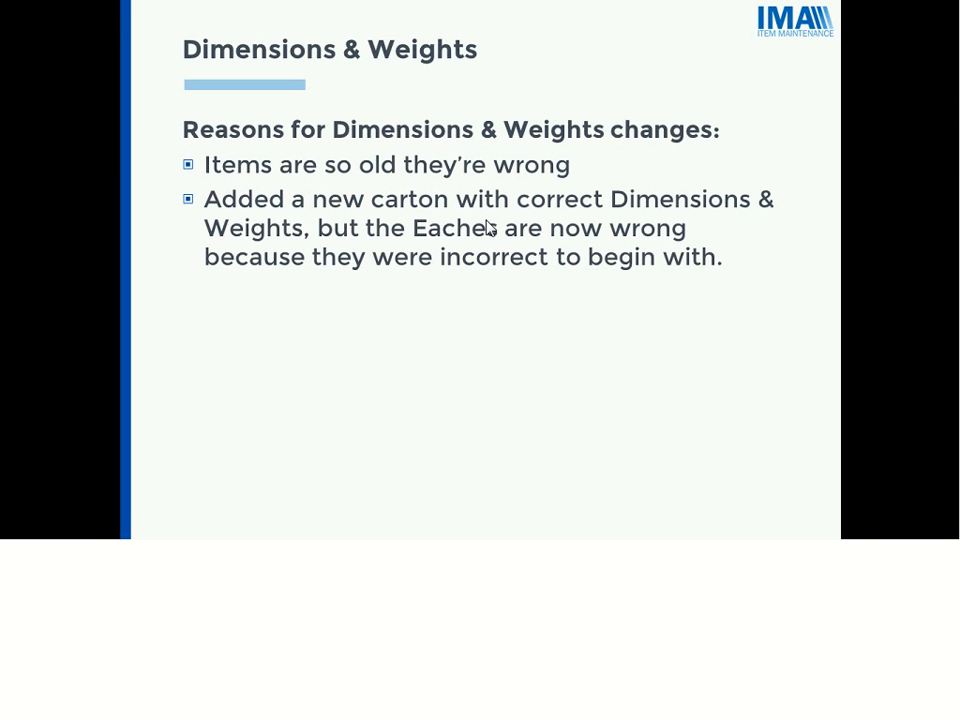